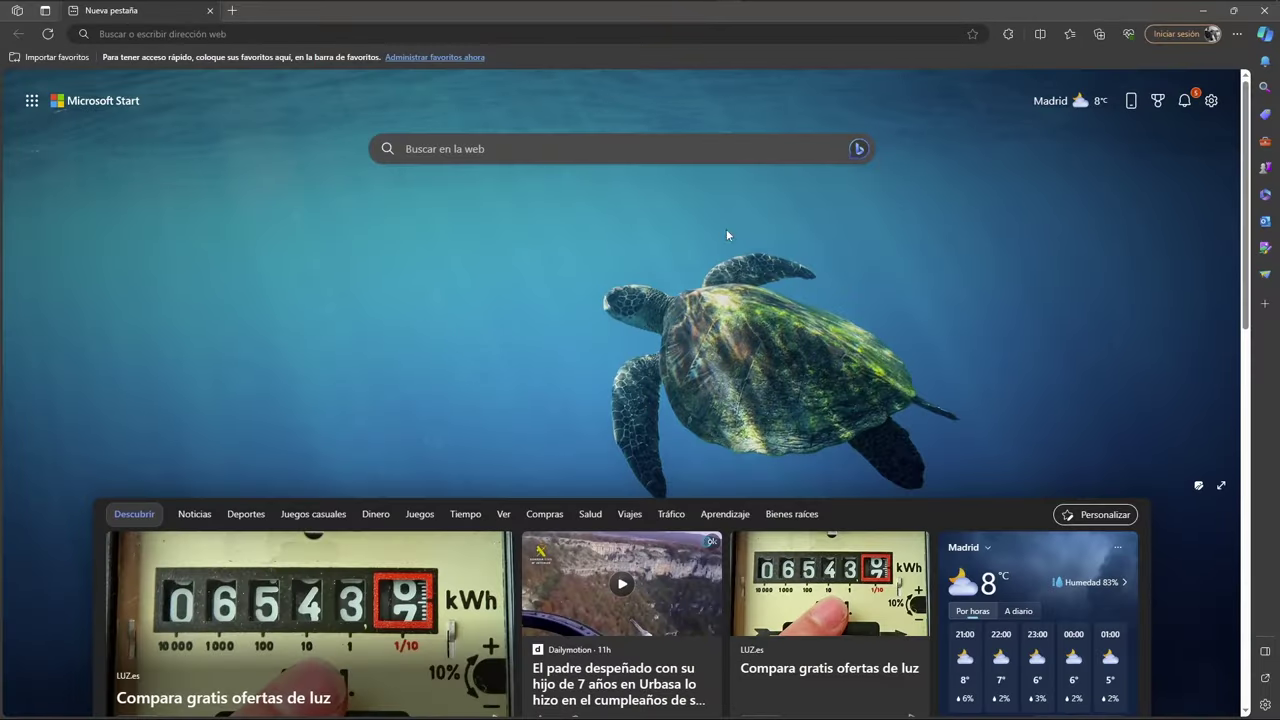
# Step: Switch to the Bing Chat tab and toggle the Copilot sidebar open and closed
pyautogui.click(858, 150)
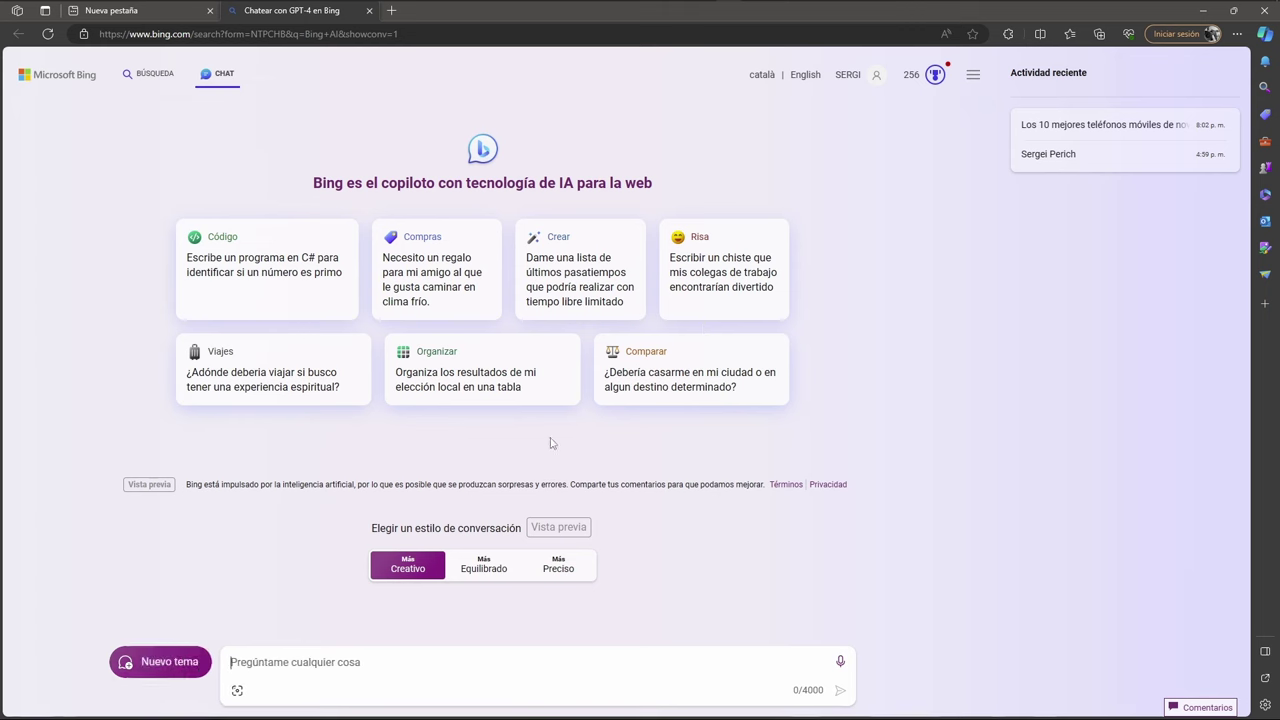
pyautogui.click(1267, 38)
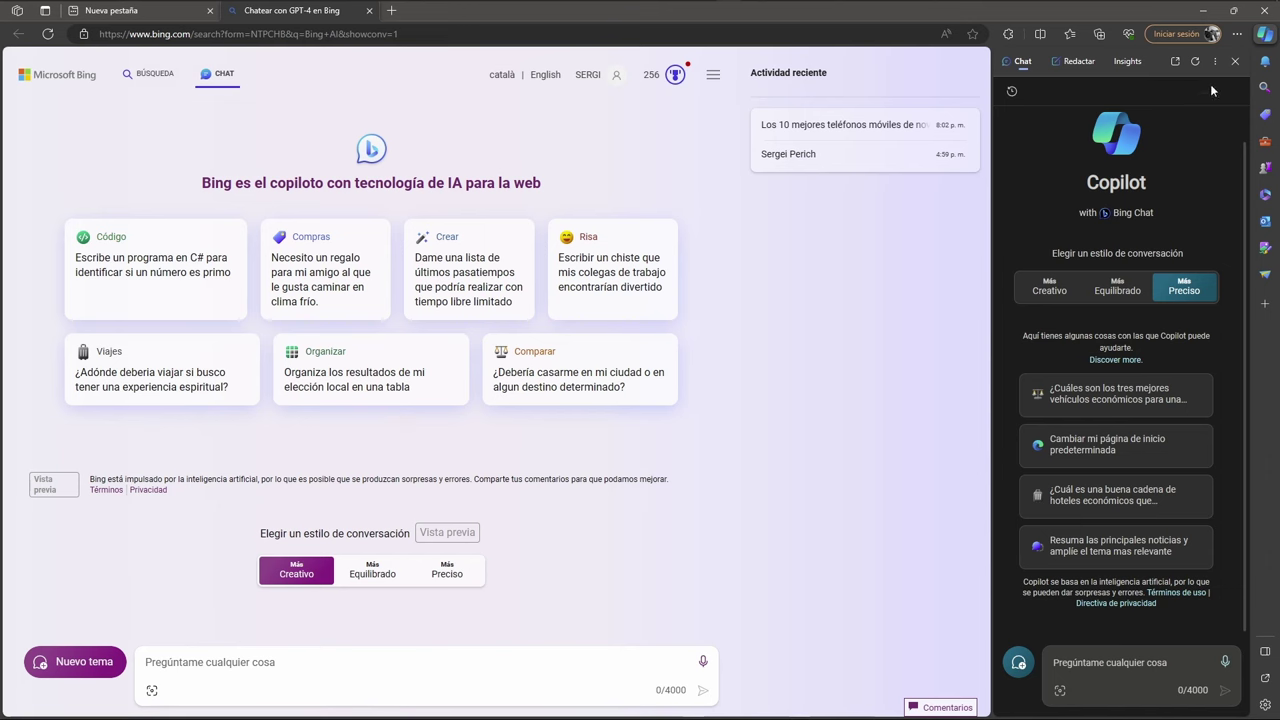
pyautogui.click(1263, 38)
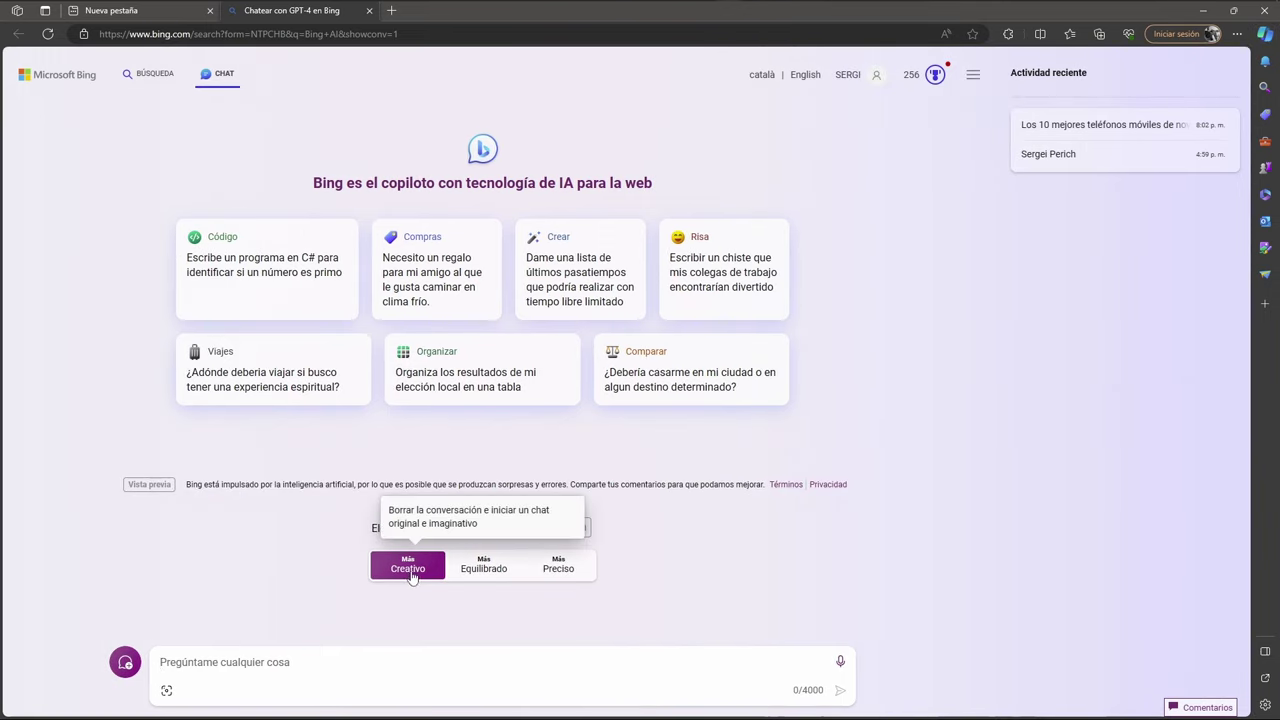
# Step: With Más Preciso selected, request a comparison table of the Sony A7 III and Sony A7 IV
pyautogui.click(552, 569)
pyautogui.write('haa')
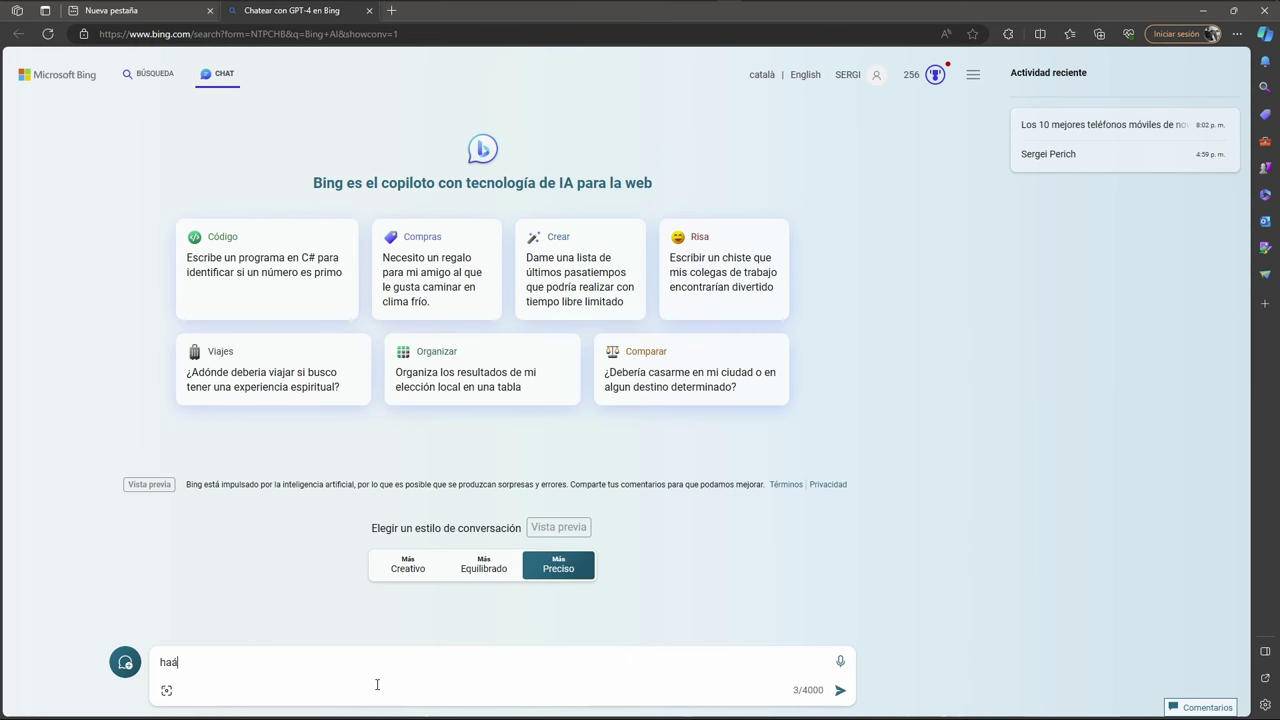
pyautogui.write('zm')
pyautogui.write('e una tabla ')
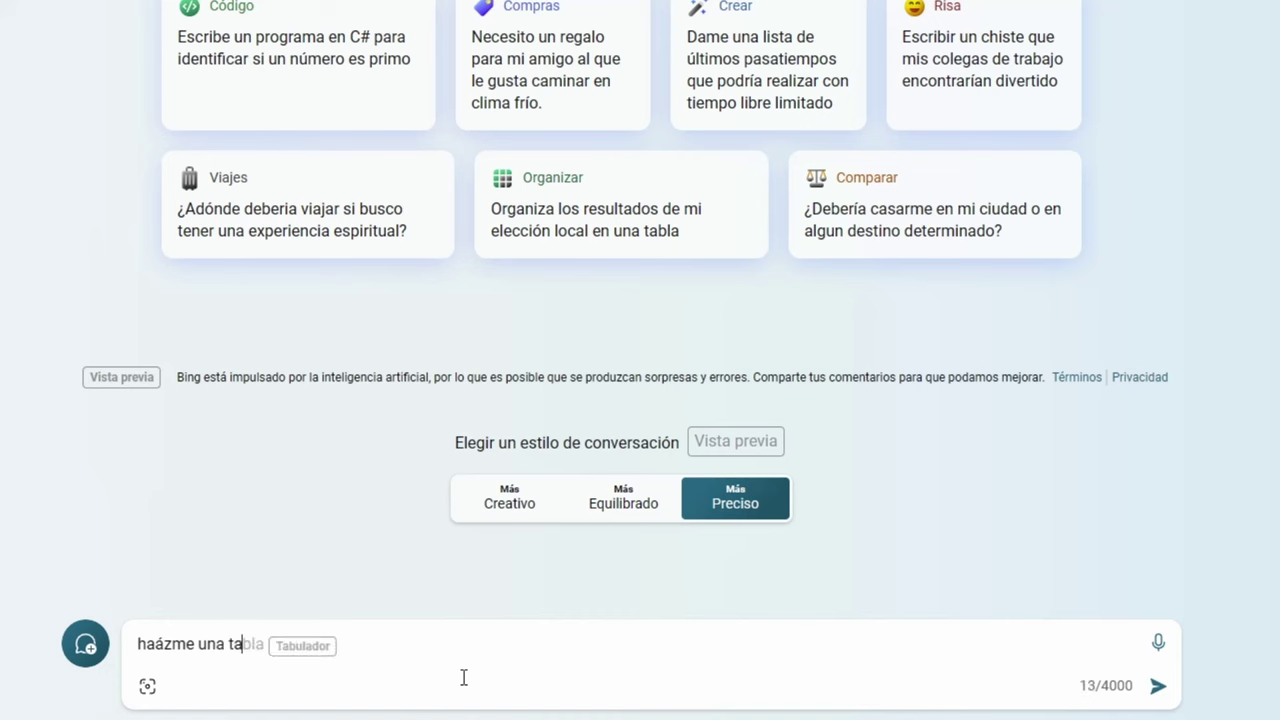
pyautogui.write('compara')
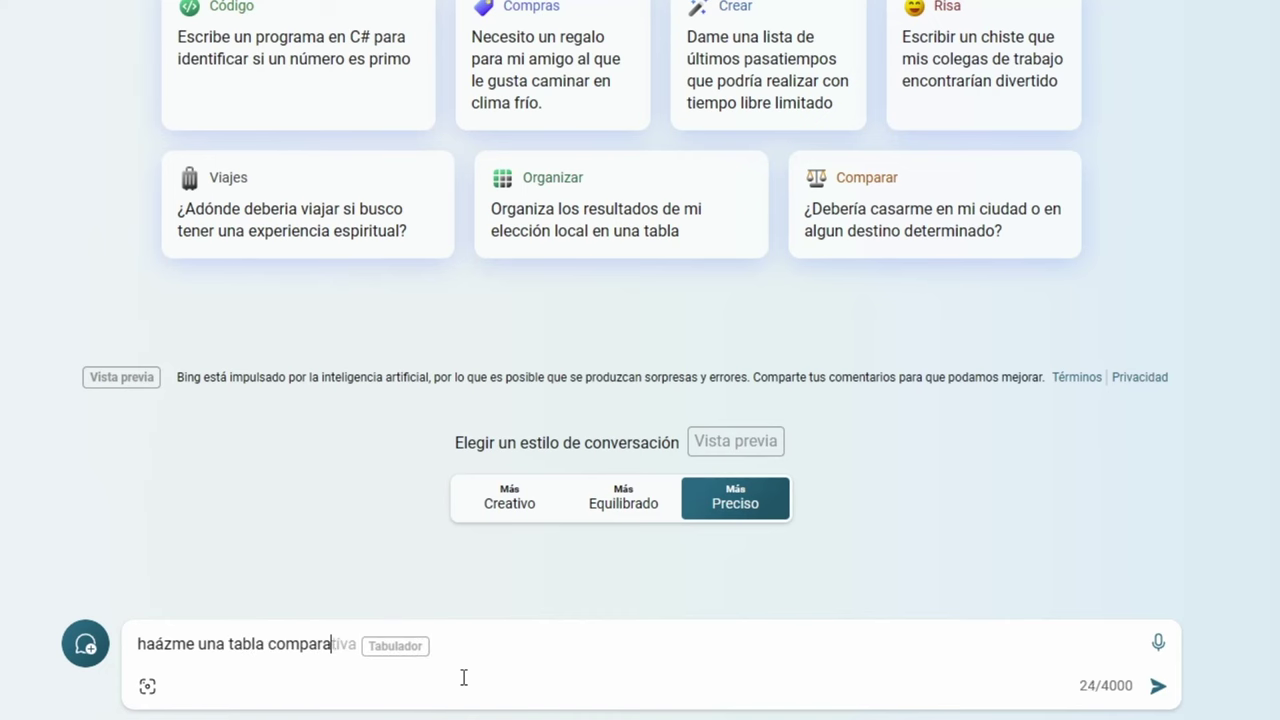
pyautogui.write('tiva entre la Sony A7 III y la Sony A7 IV')
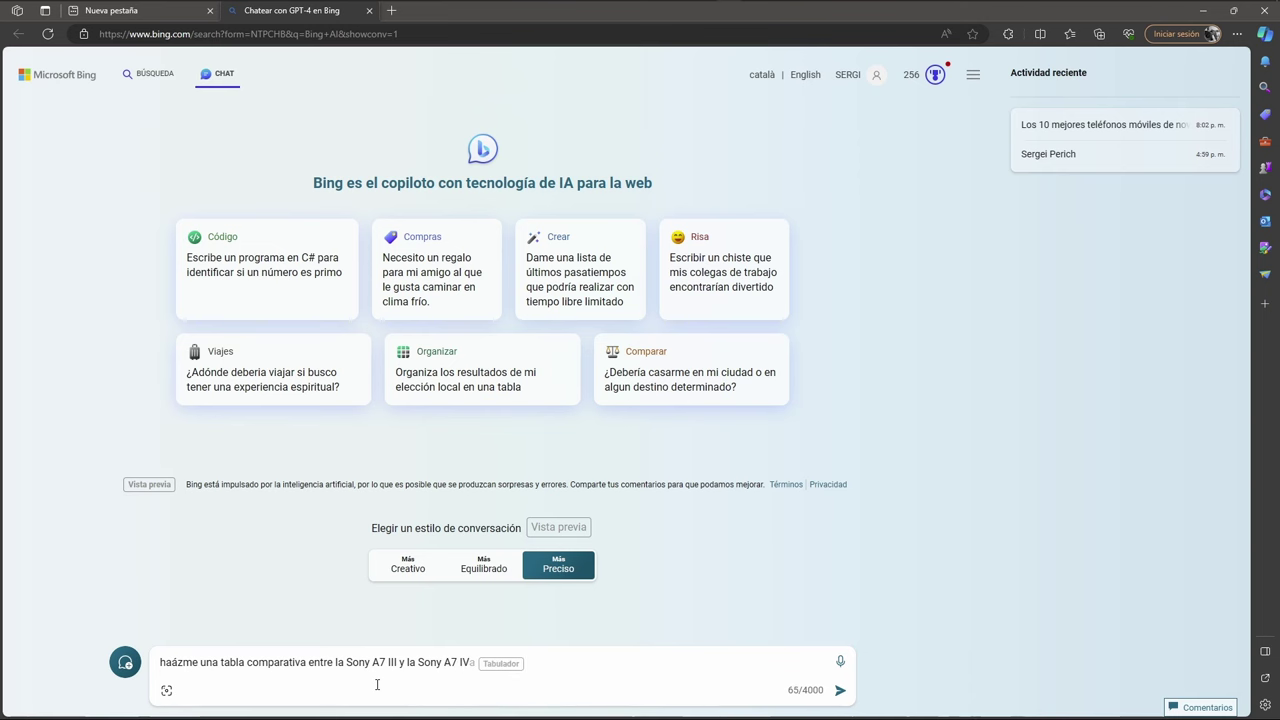
pyautogui.press('Return')
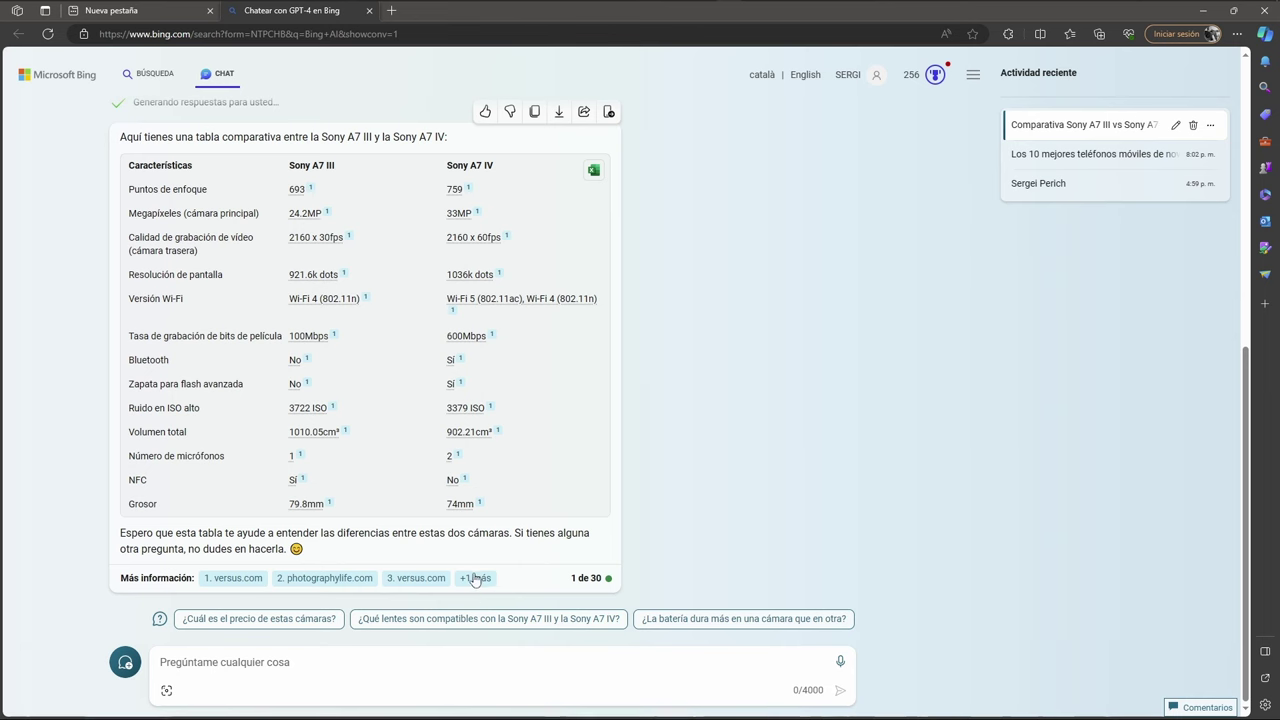
# Step: Show all four source links and export the Sony comparison table to Excel Online
pyautogui.click(475, 578)
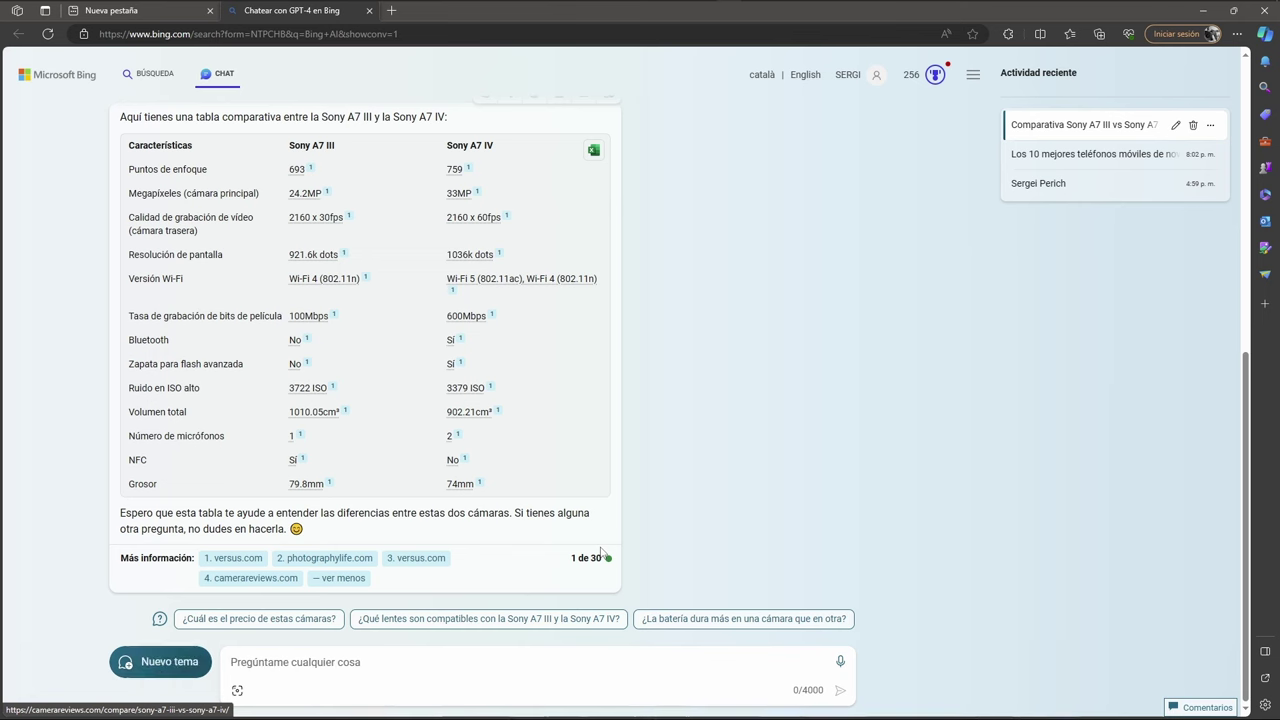
pyautogui.click(593, 151)
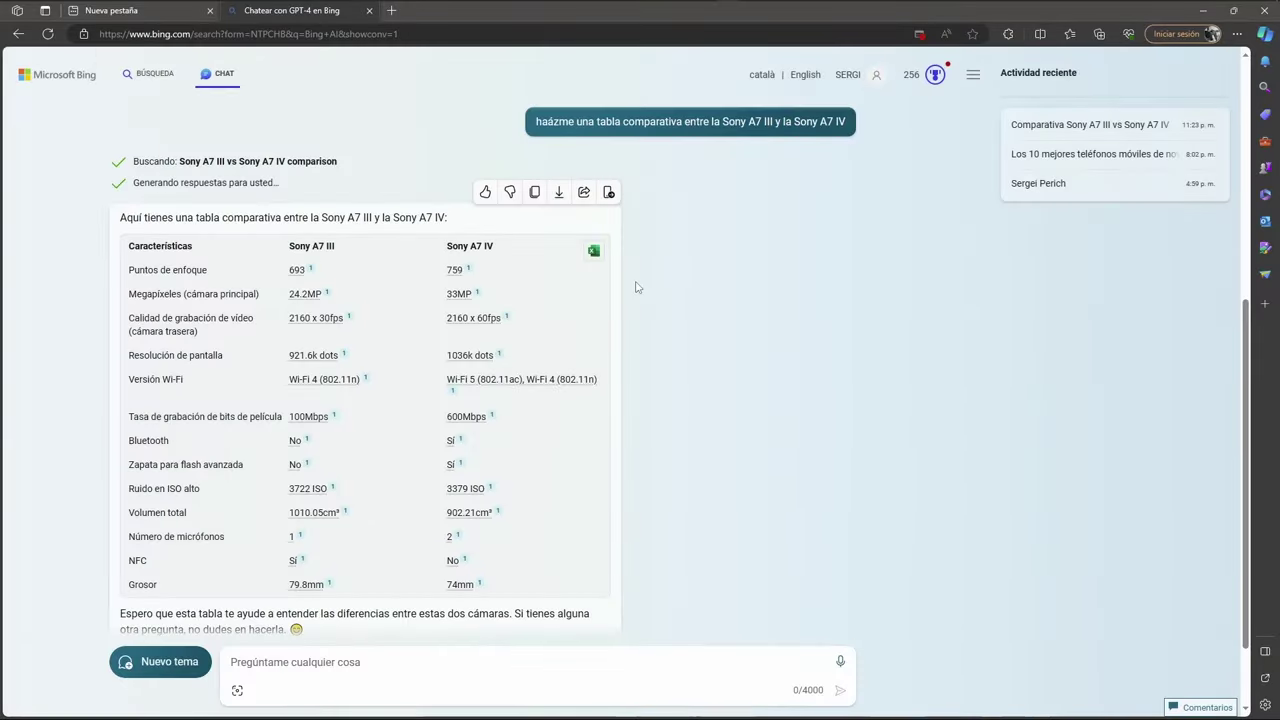
pyautogui.click(594, 252)
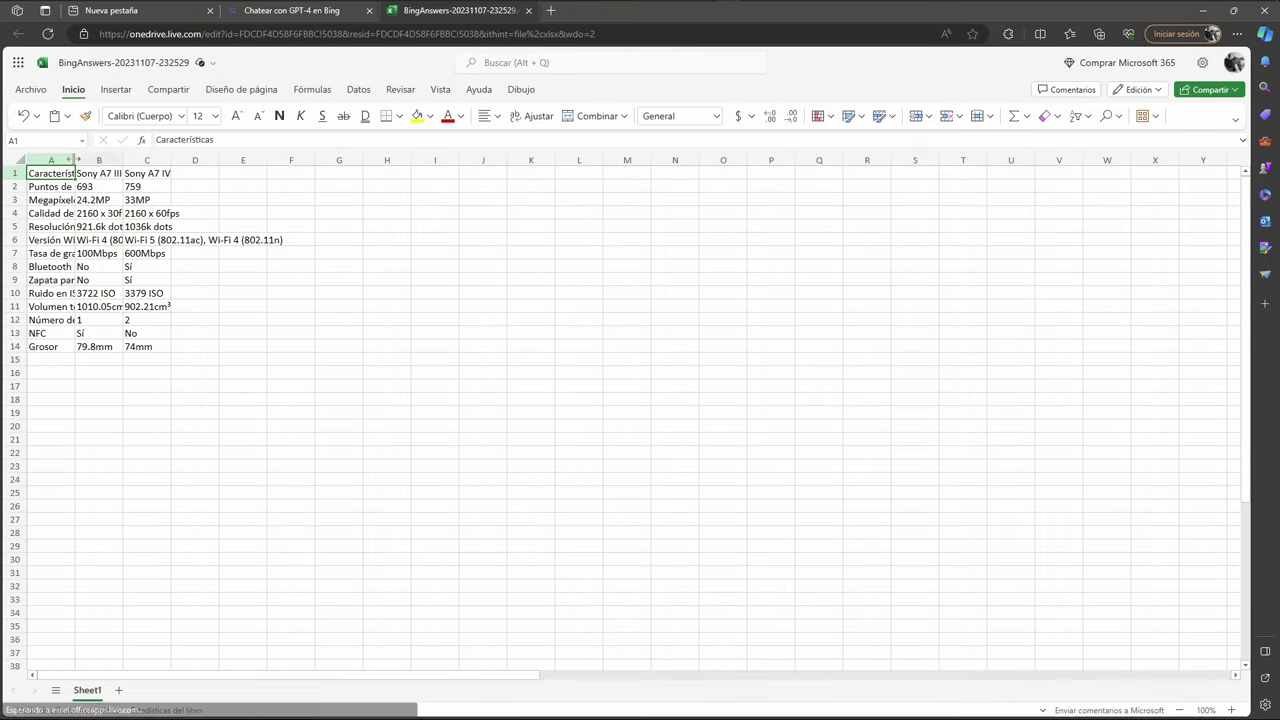
# Step: Widen columns A and B, auto-fit column C, then leave the Excel workbook
pyautogui.moveTo(82, 160); pyautogui.dragTo(242, 166)
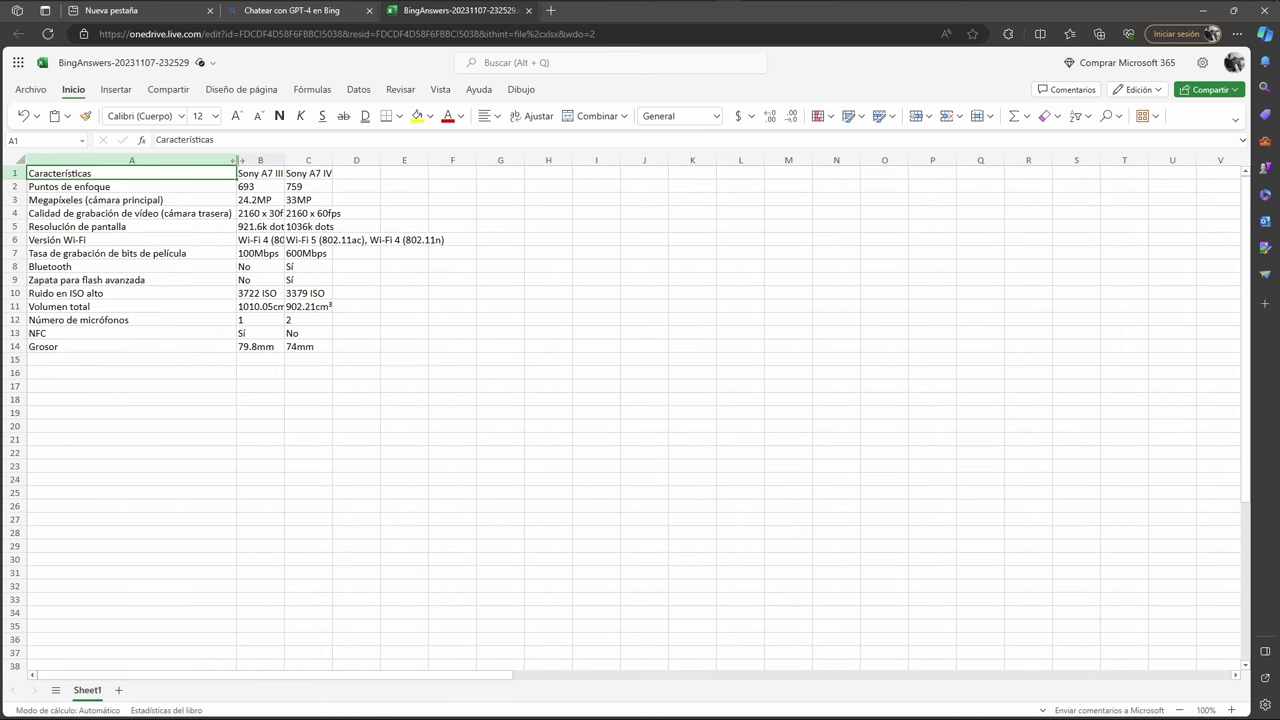
pyautogui.moveTo(284, 160); pyautogui.dragTo(317, 160)
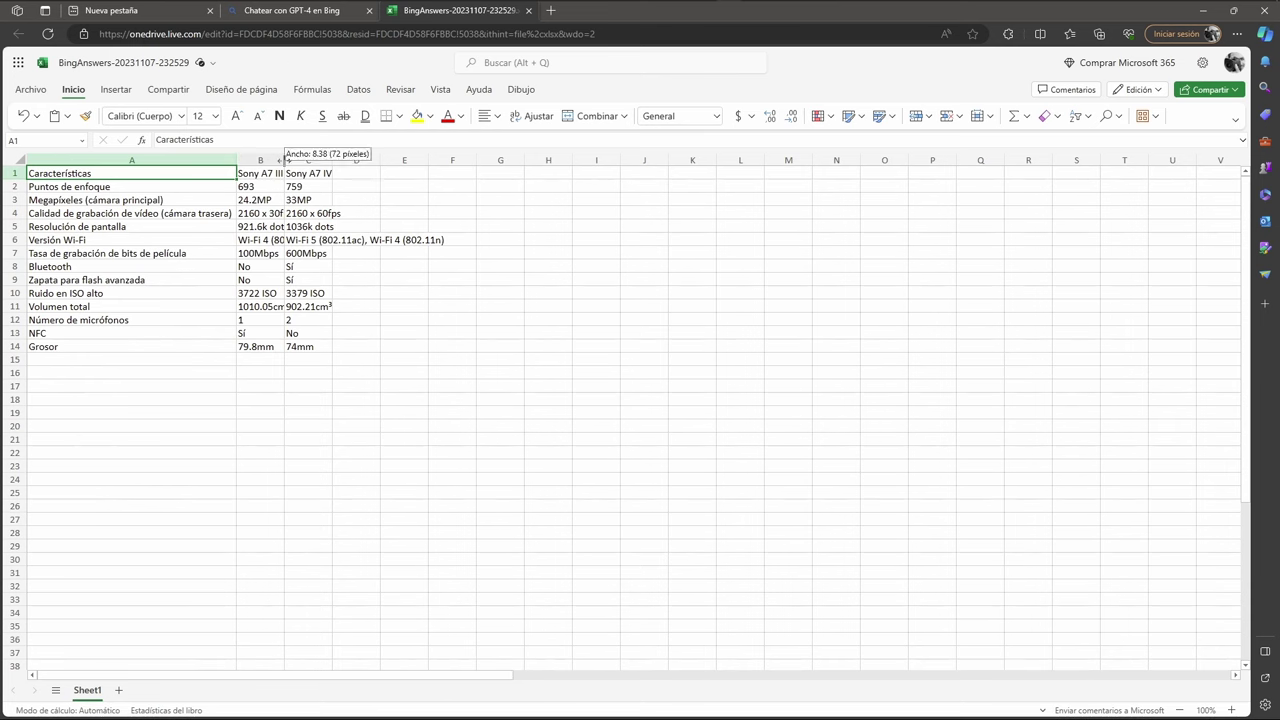
pyautogui.doubleClick(365, 160)
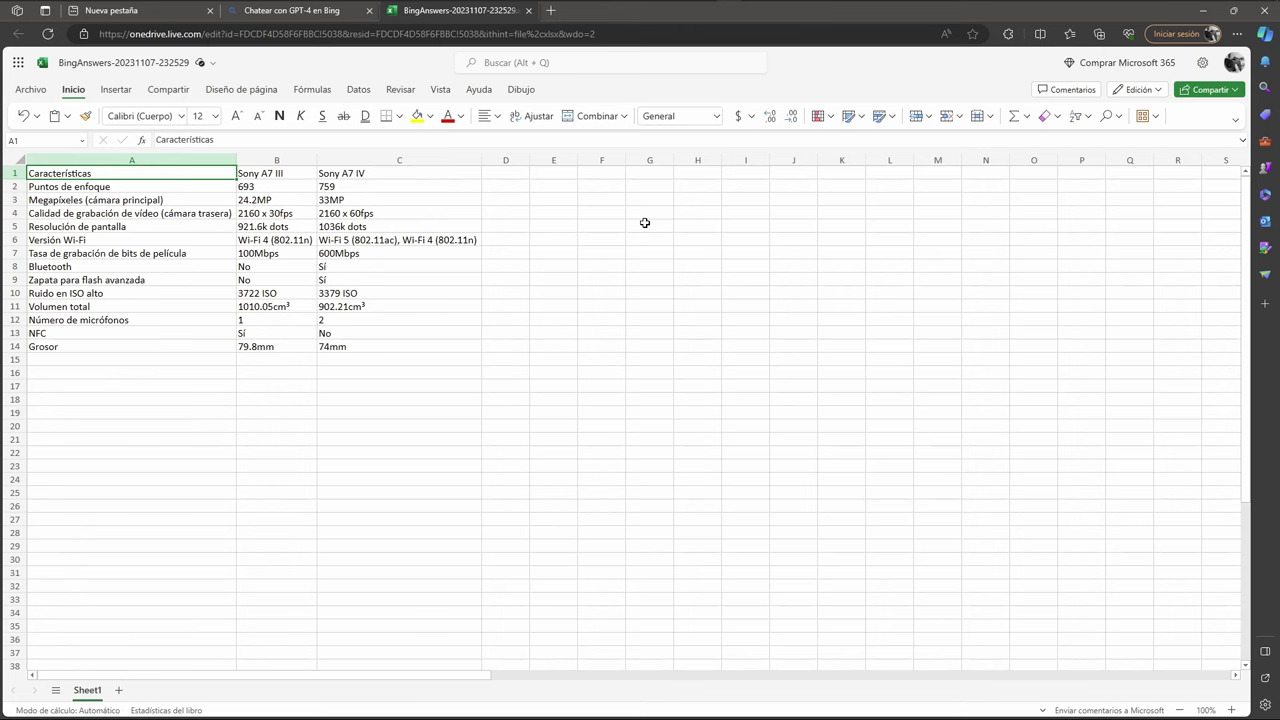
pyautogui.click(30, 89)
pyautogui.click(710, 386)
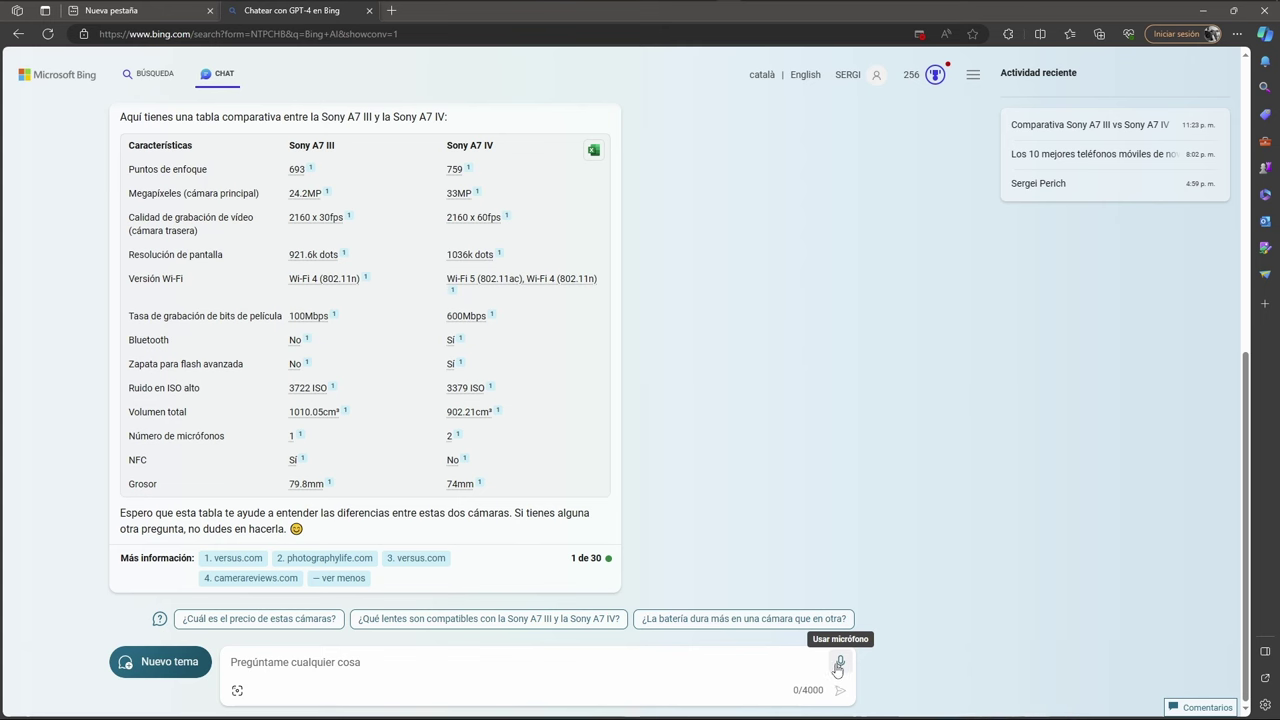
# Step: Start voice dictation from the microphone in the Sony comparison chat
pyautogui.click(838, 665)
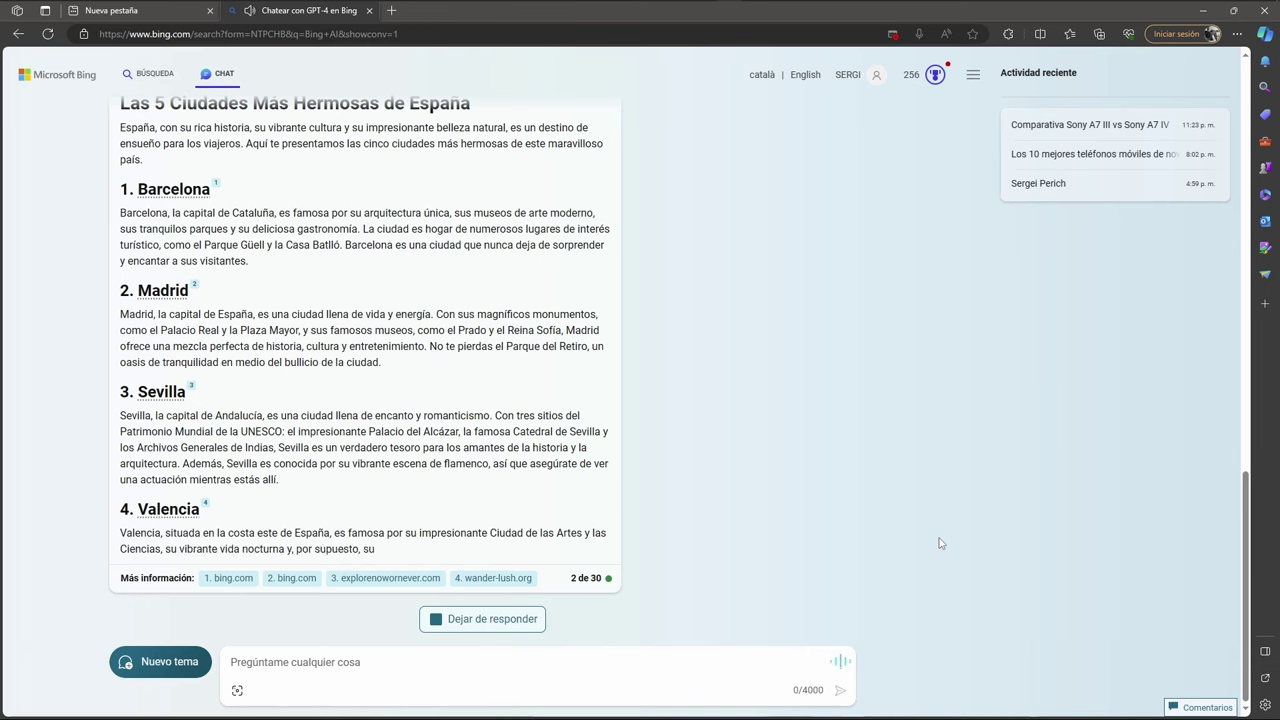
# Step: Stop the read-aloud of the Spain cities article and scroll through the reply
pyautogui.click(838, 666)
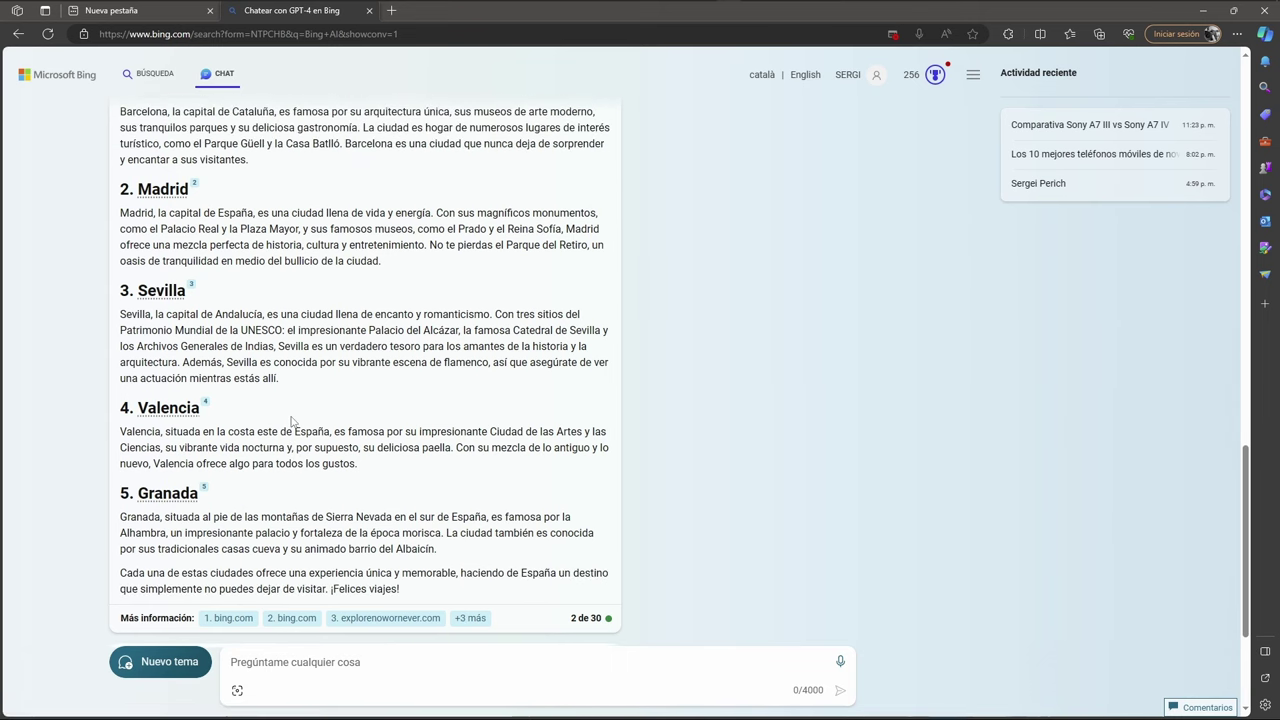
pyautogui.scroll(5, 585, 432)
pyautogui.scroll(-3, 446, 472)
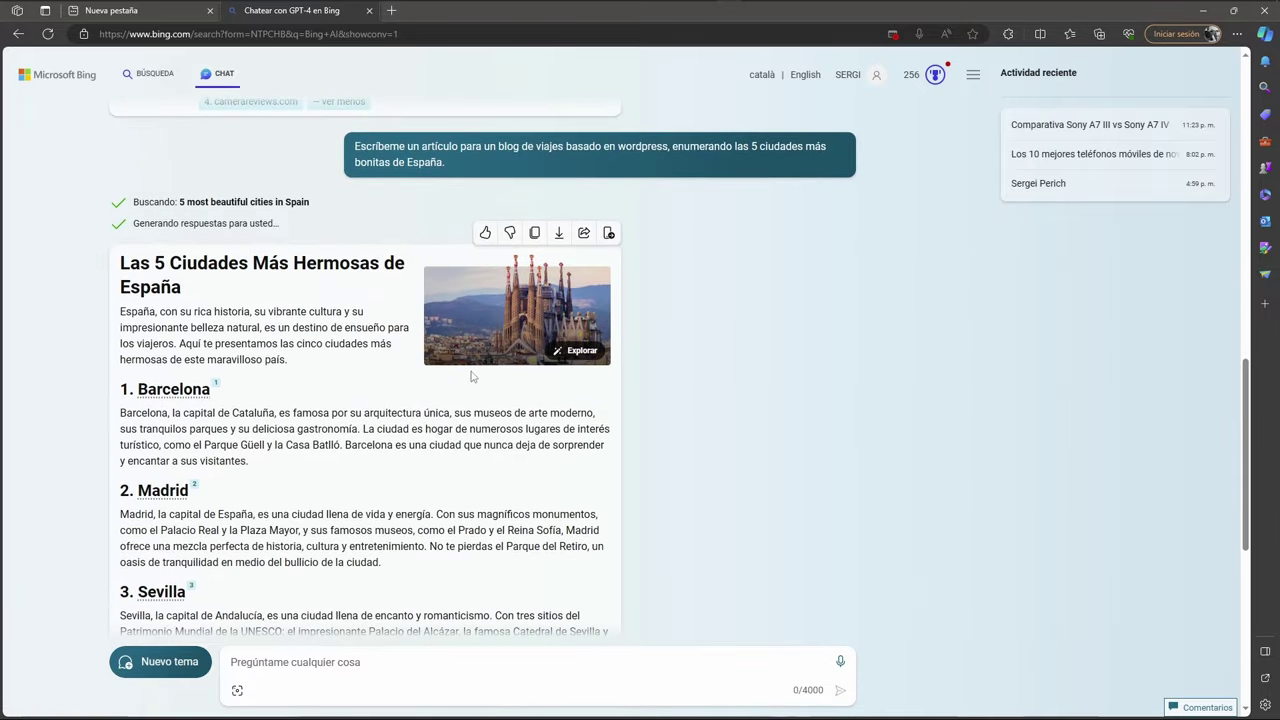
pyautogui.scroll(-4, 520, 395)
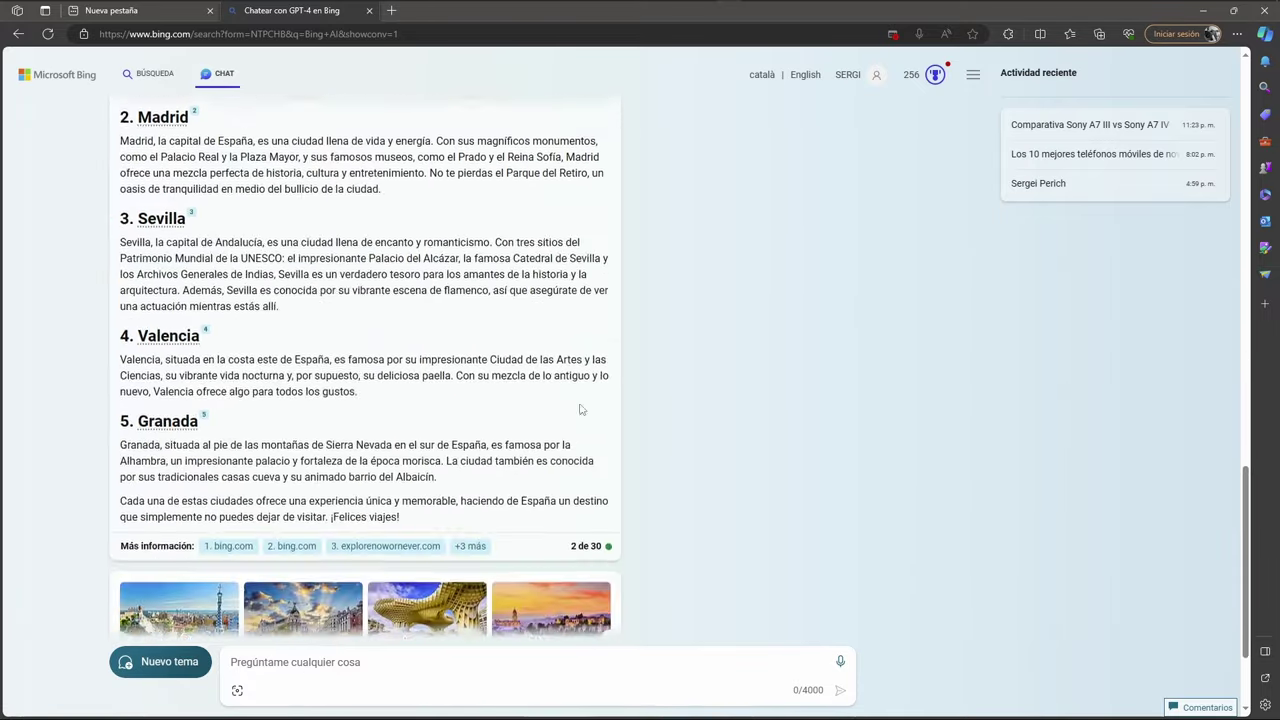
pyautogui.scroll(-2, 580, 409)
# Step: Ask for a hyperrealistic travel-blog image of Barcelona with the Sagrada Familia behind
pyautogui.click(296, 659)
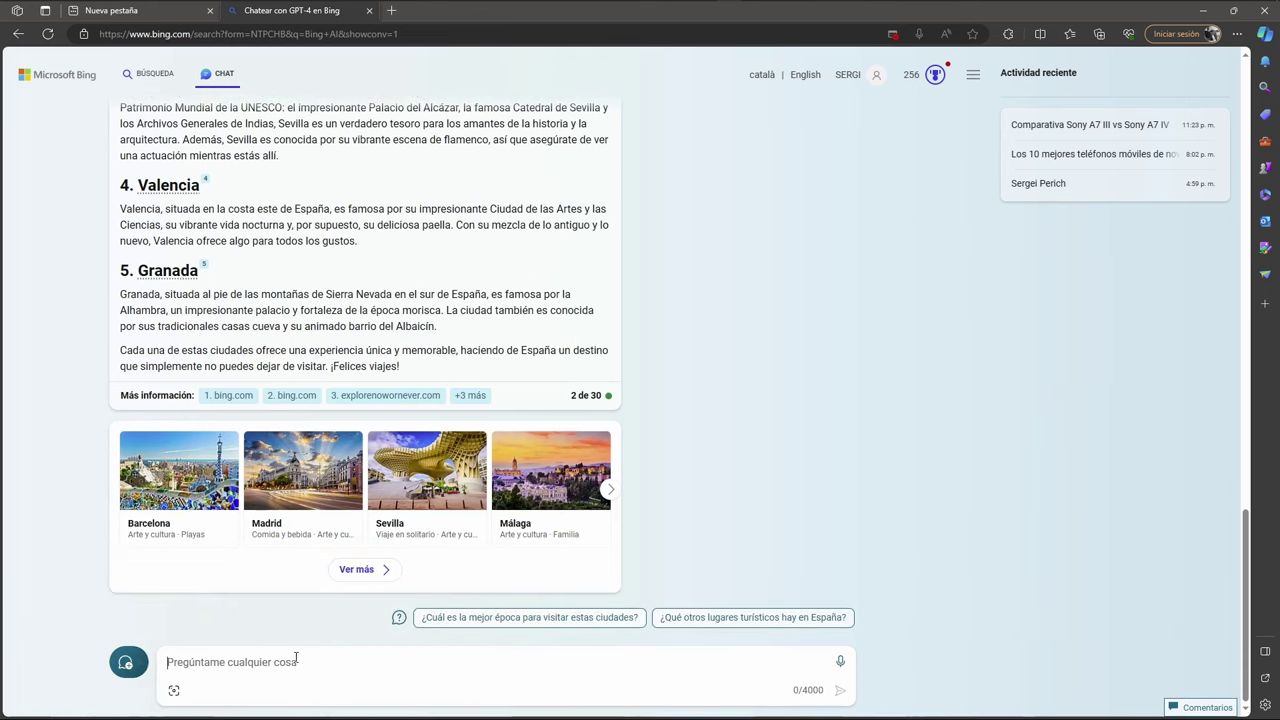
pyautogui.write('Cream')
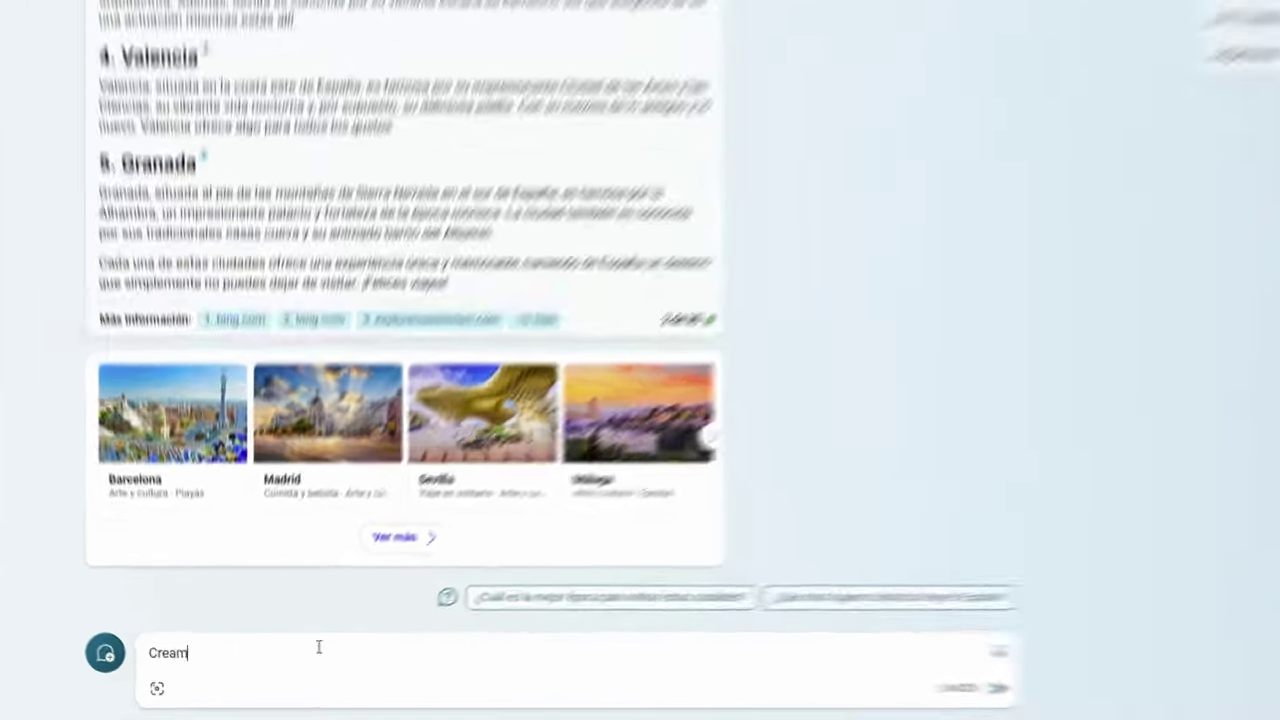
pyautogui.write('e una imagen ')
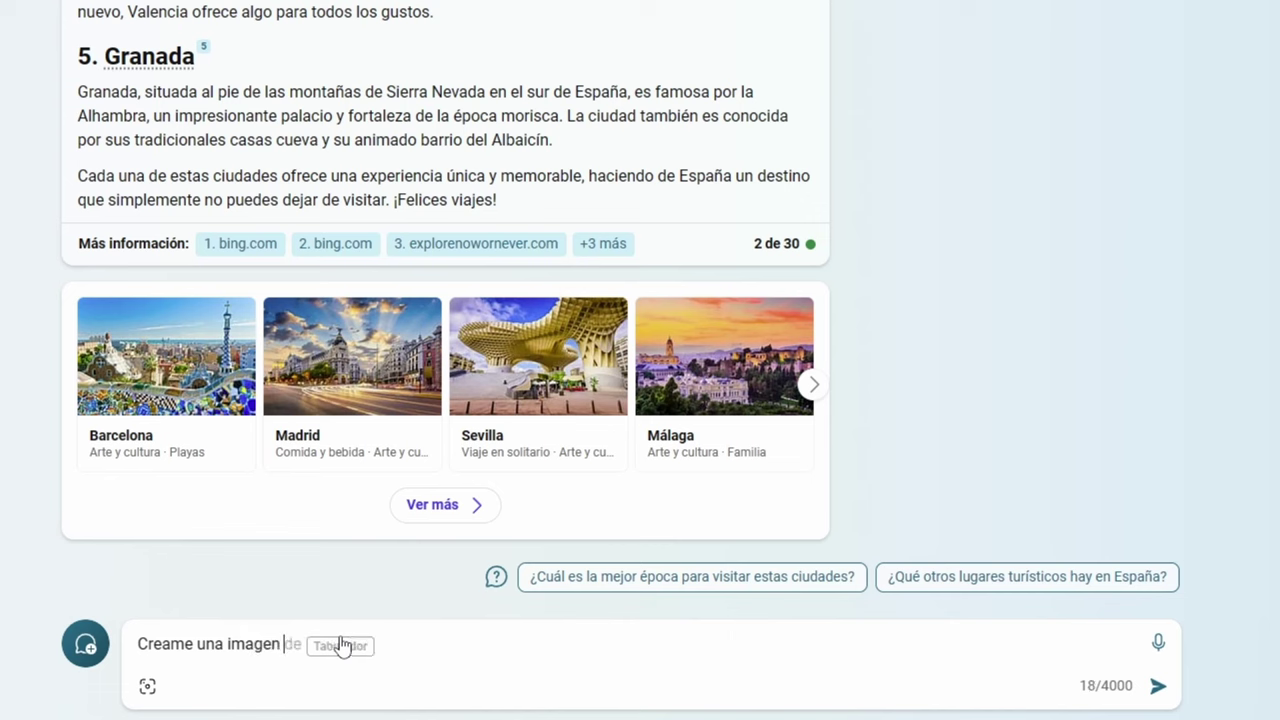
pyautogui.write('para un')
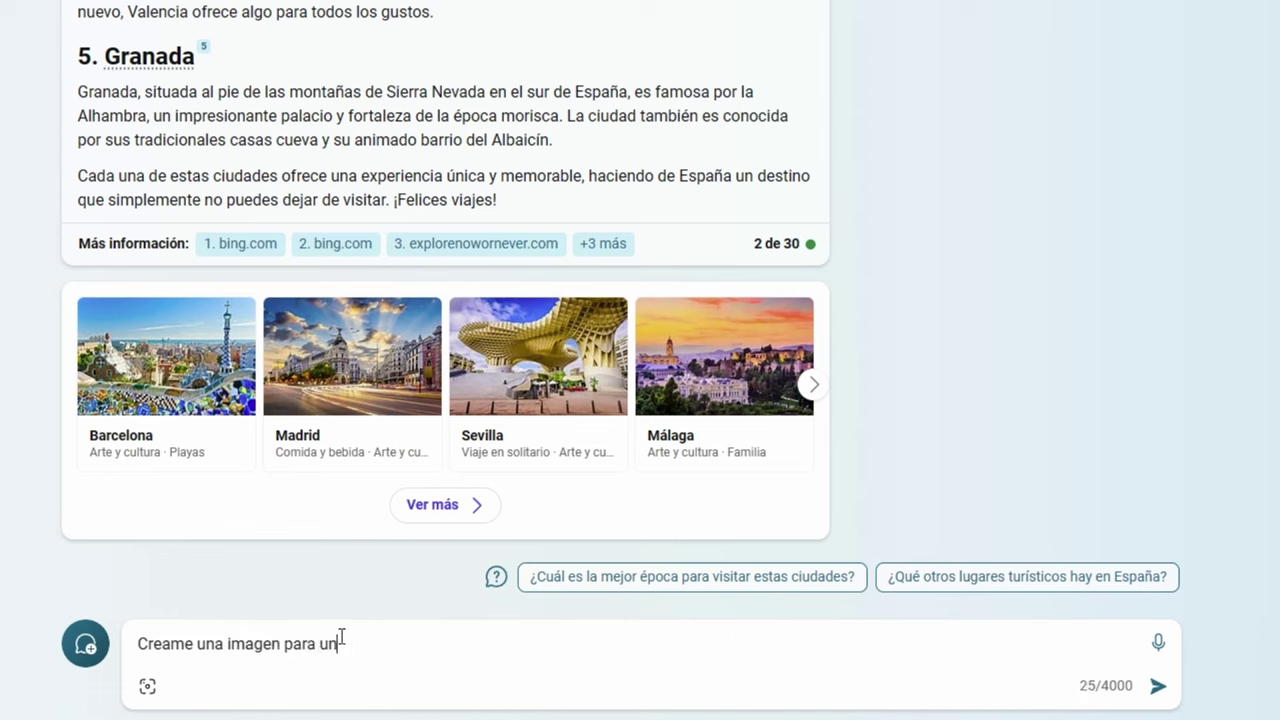
pyautogui.write(' blog de viajes que se vea de fondo Barcelona ')
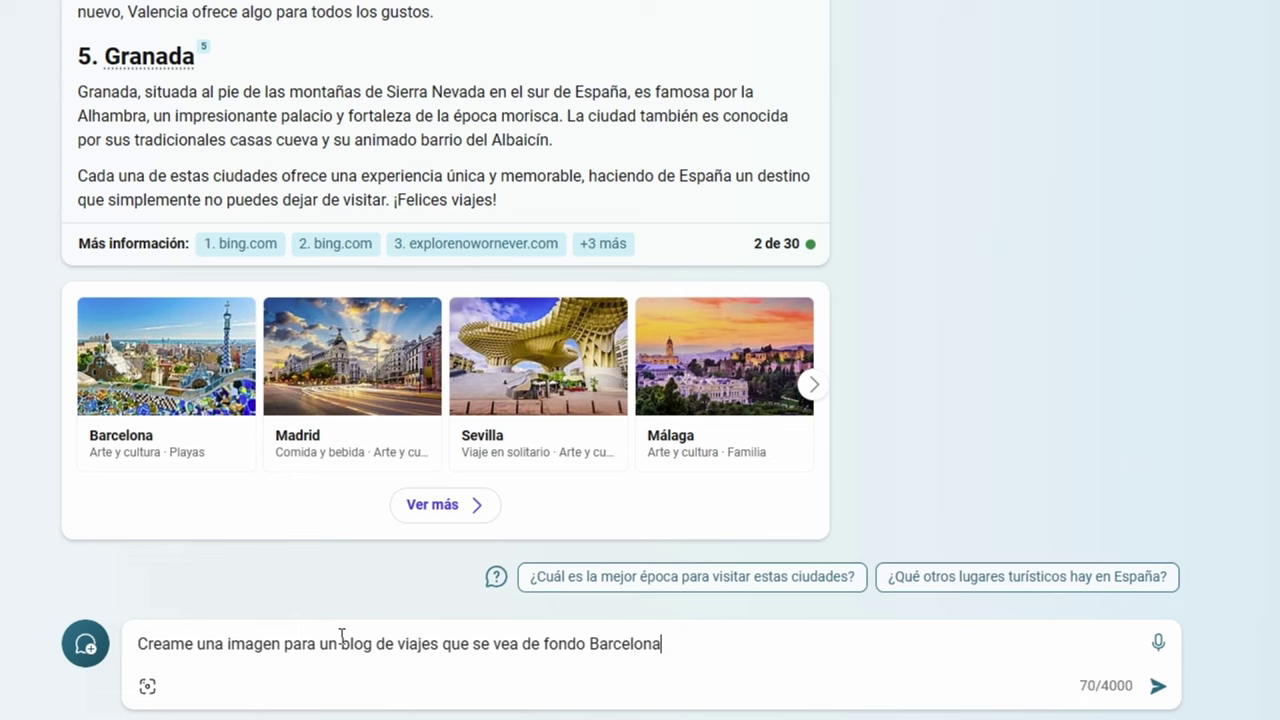
pyautogui.write('con la Sagra')
pyautogui.write('da famialia. ')
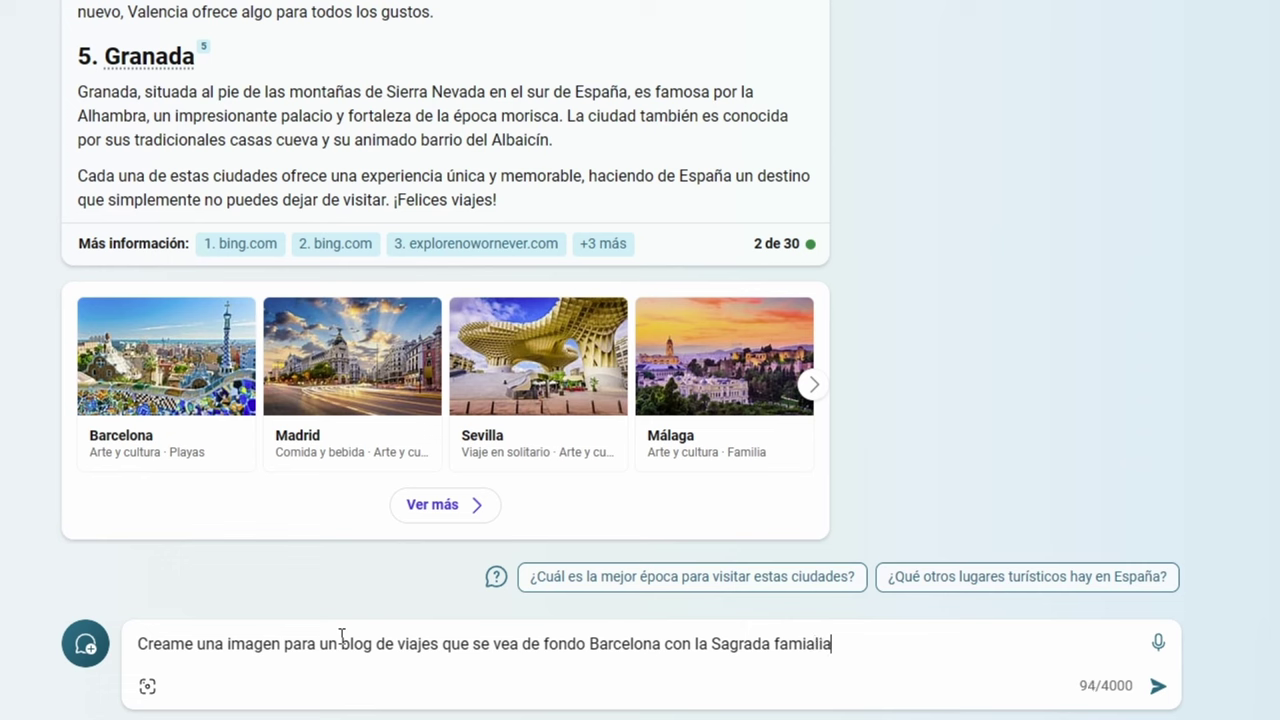
pyautogui.write('Quiero qu')
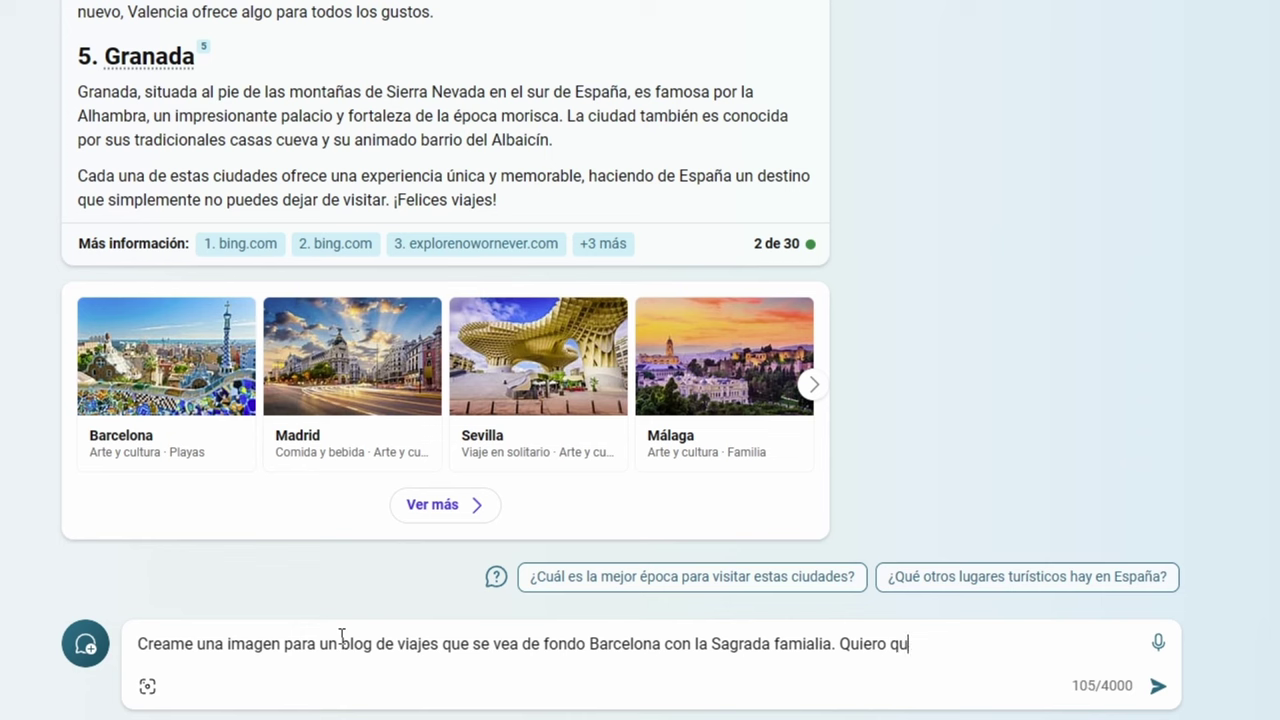
pyautogui.write('e sea h')
pyautogui.write('iperrealista')
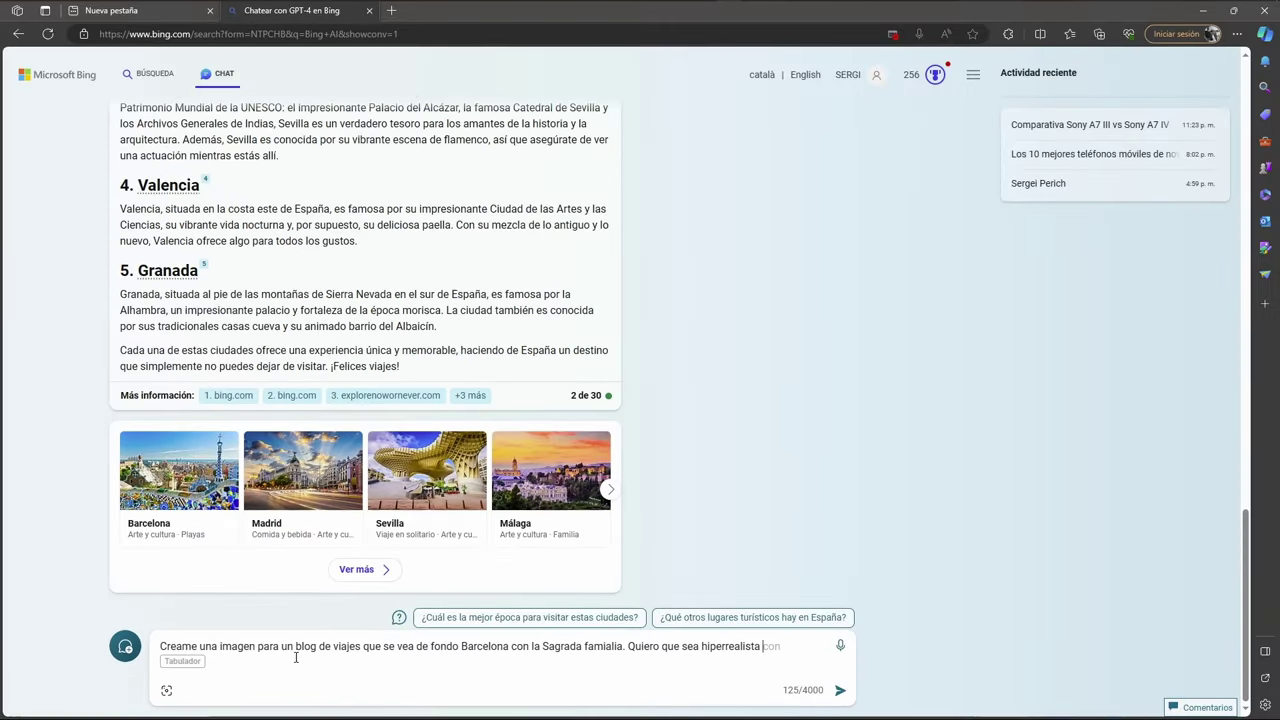
pyautogui.press('Return')
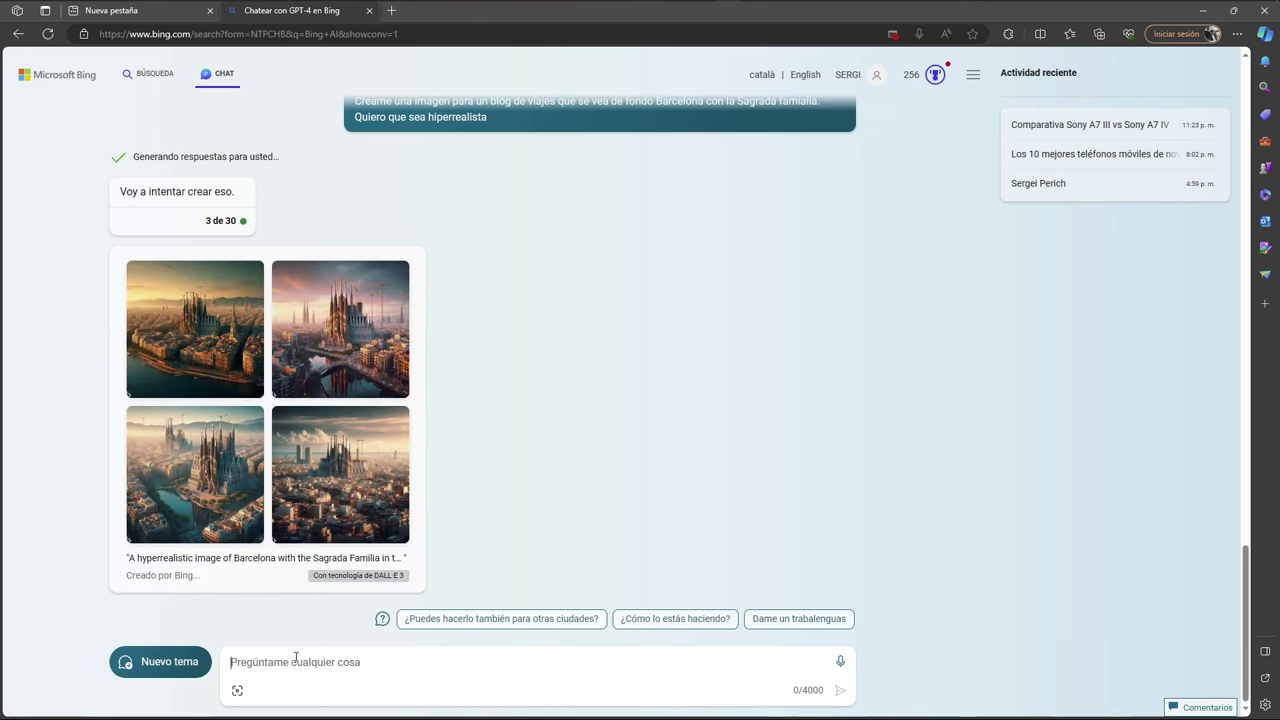
# Step: Open the first of the four generated Barcelona images in Bing Image Creator
pyautogui.click(229, 366)
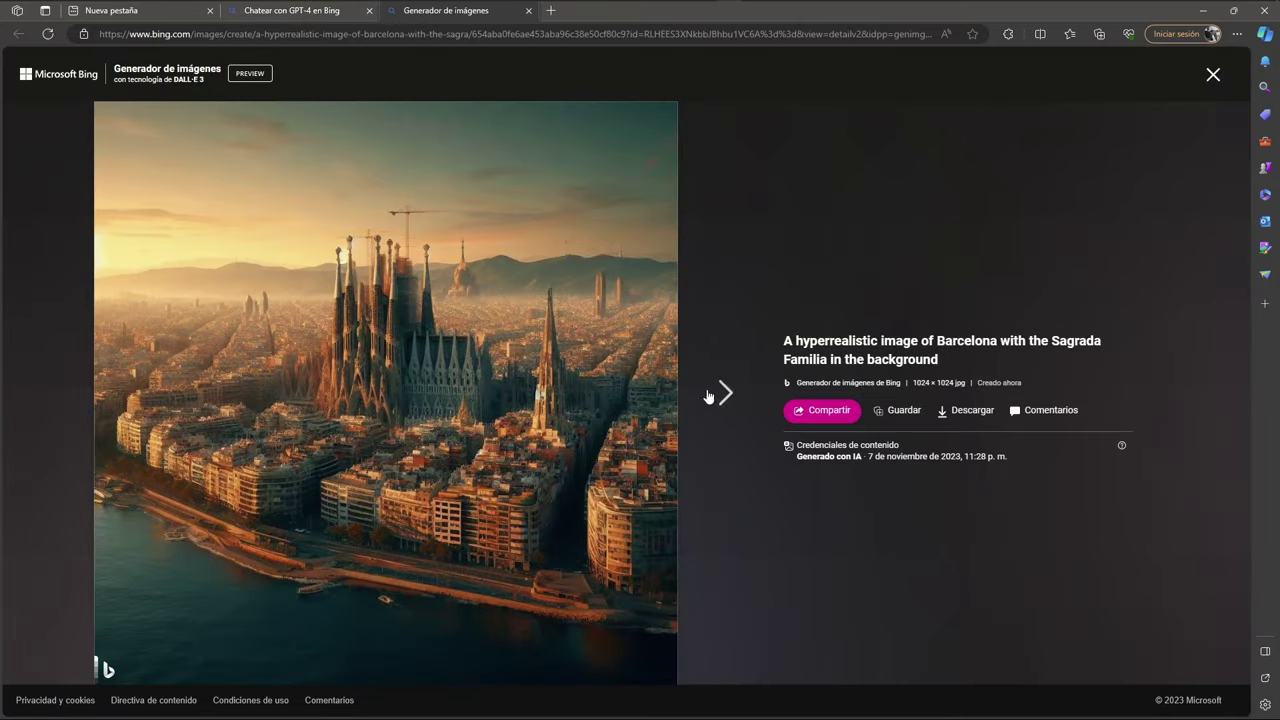
# Step: Step through the remaining three Barcelona images, then close the Image Creator viewer
pyautogui.click(719, 392)
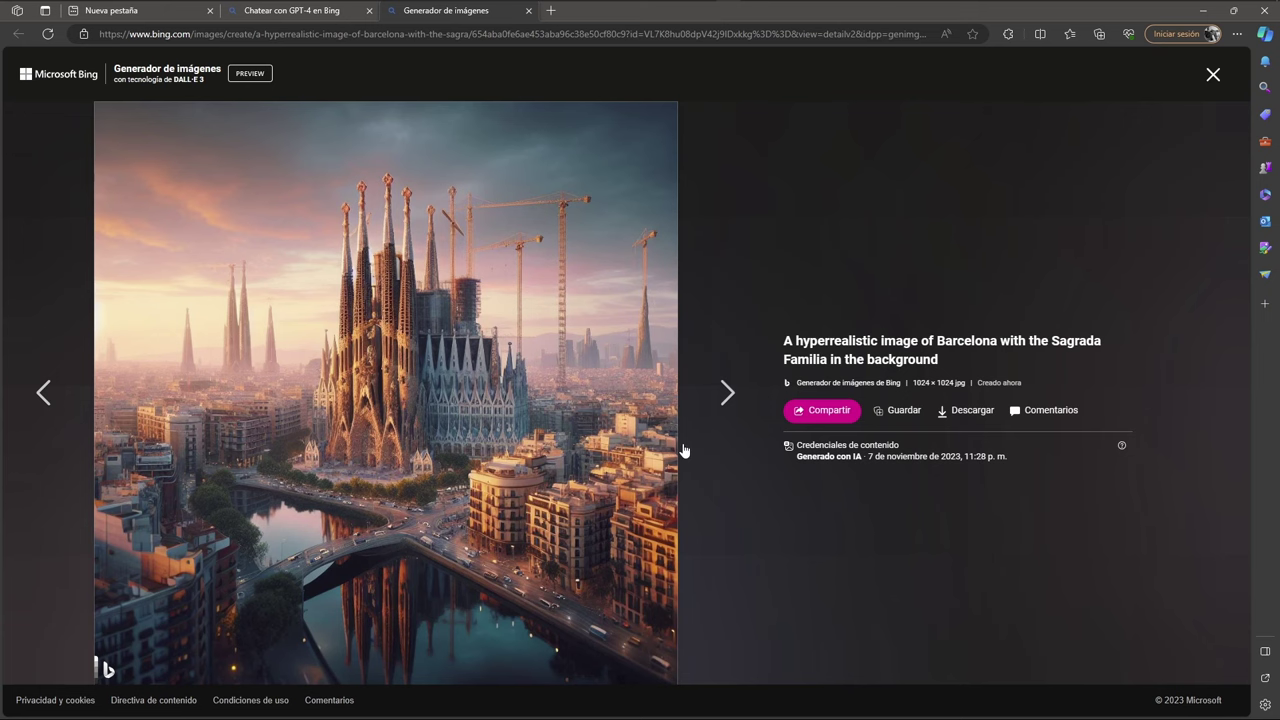
pyautogui.click(724, 399)
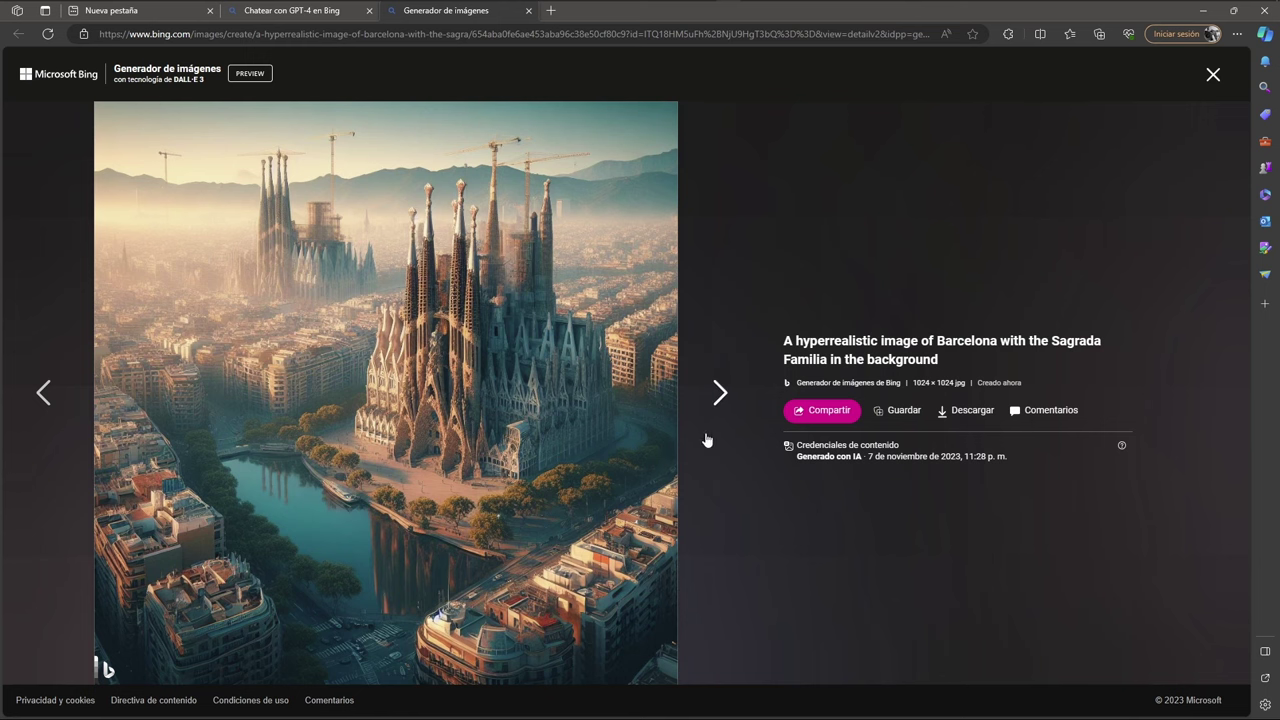
pyautogui.click(731, 399)
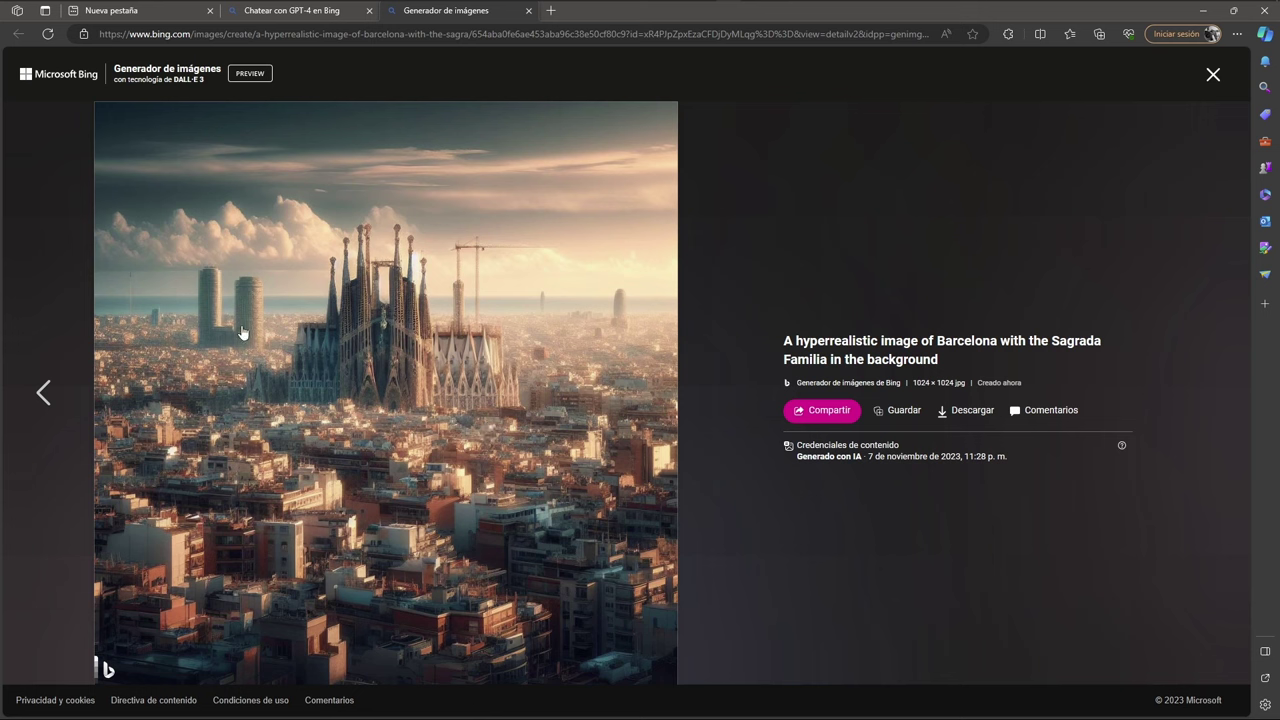
pyautogui.click(1213, 75)
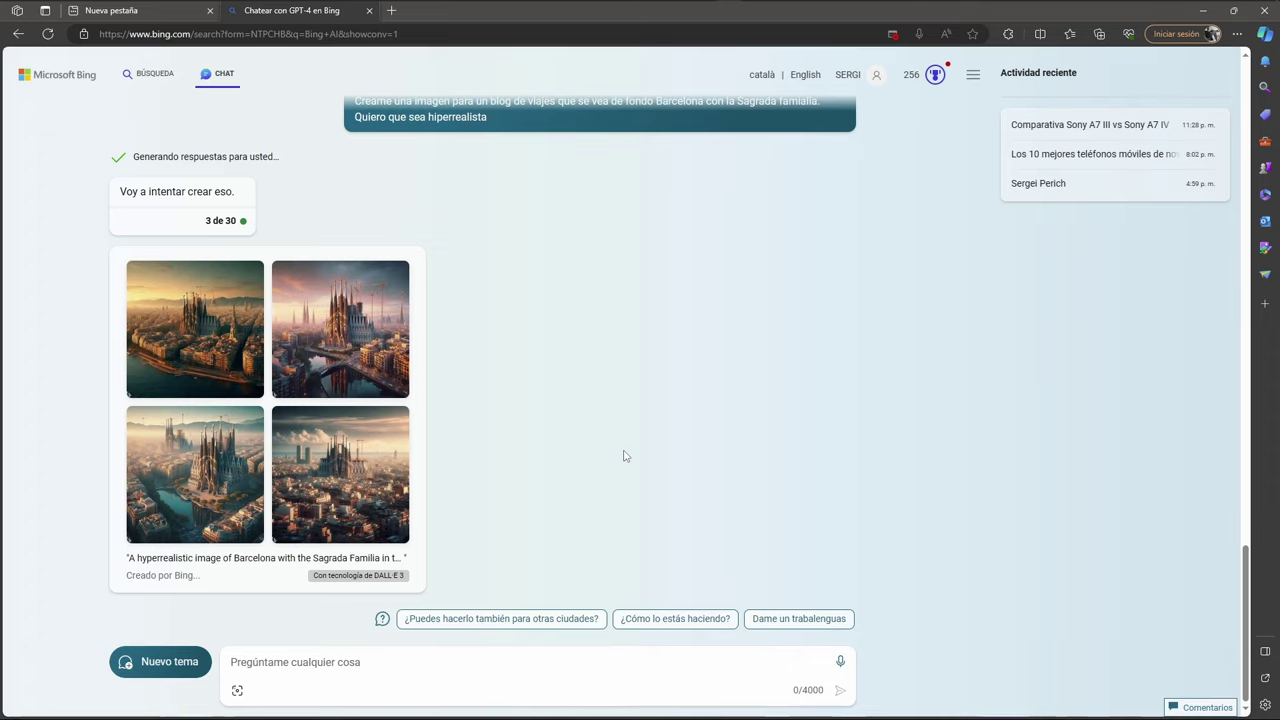
# Step: Scroll back over the Barcelona chat and start a new topic
pyautogui.scroll(10, 529, 428)
pyautogui.scroll(10, 529, 428)
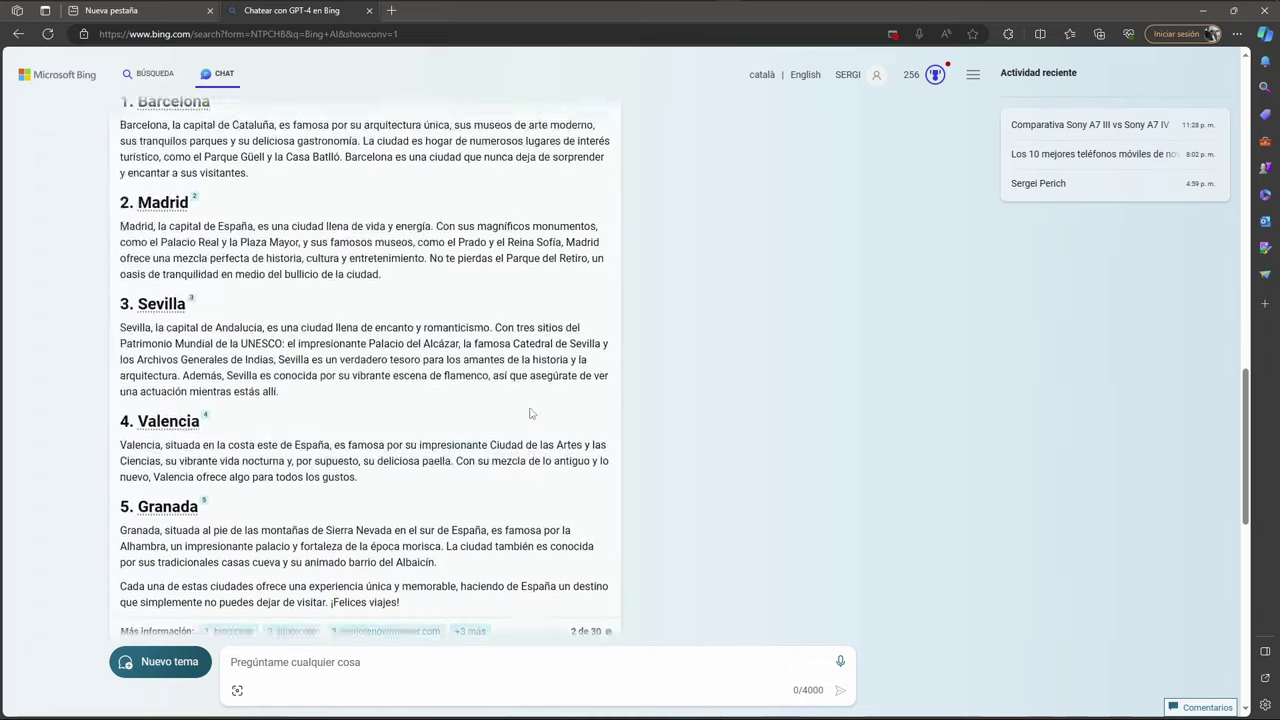
pyautogui.scroll(10, 529, 410)
pyautogui.scroll(5, 531, 413)
pyautogui.scroll(4, 528, 414)
pyautogui.scroll(-4, 526, 414)
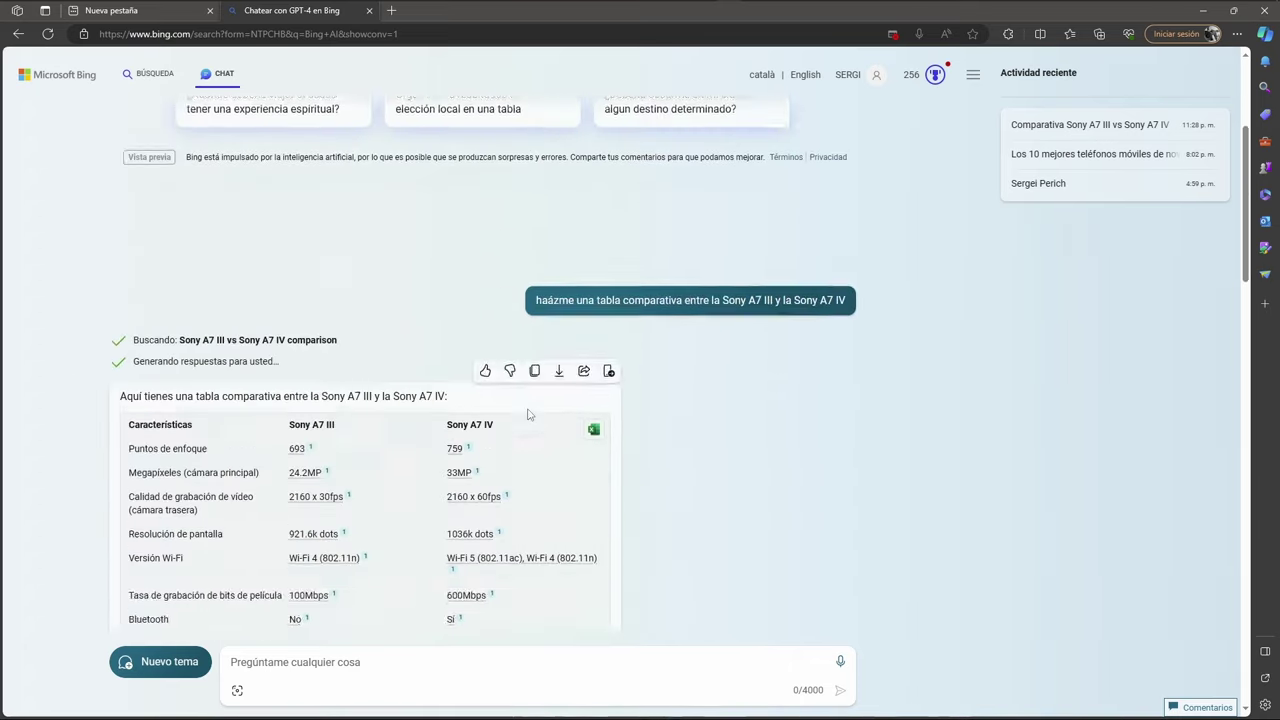
pyautogui.scroll(-5, 526, 414)
pyautogui.click(175, 664)
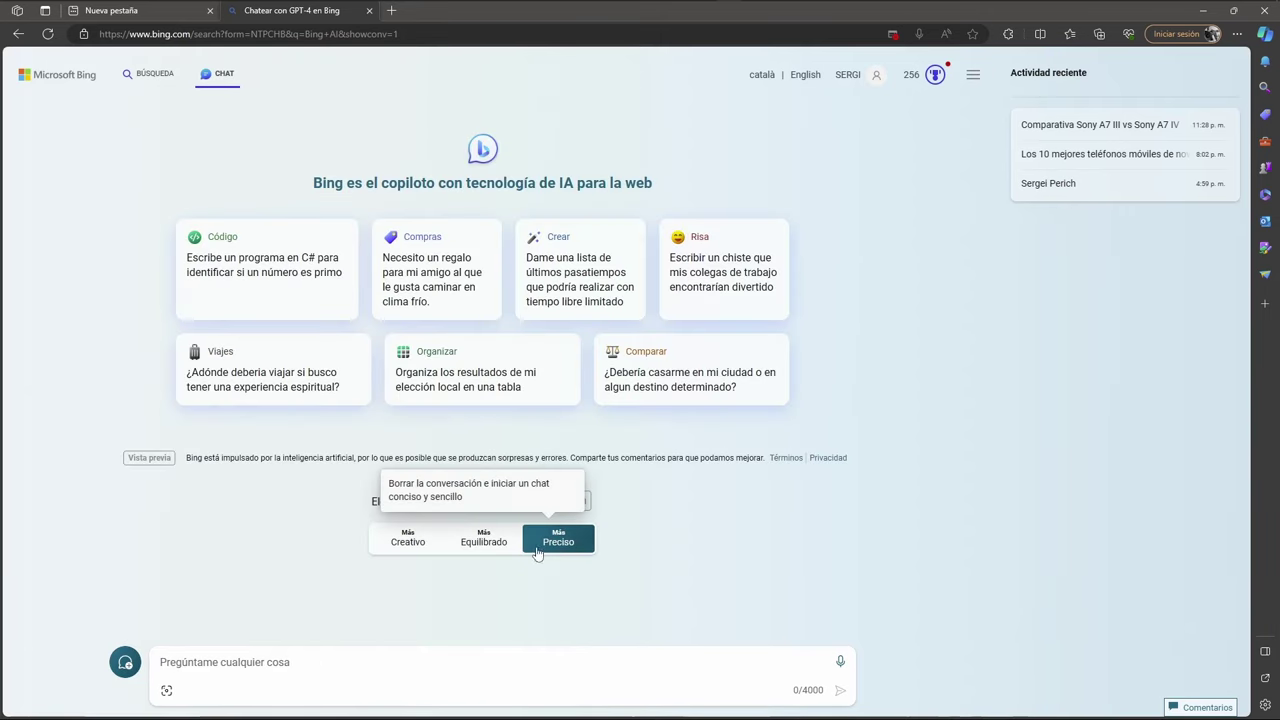
# Step: Select the Más Creativo conversation style and open a new browser tab
pyautogui.click(486, 546)
pyautogui.click(408, 548)
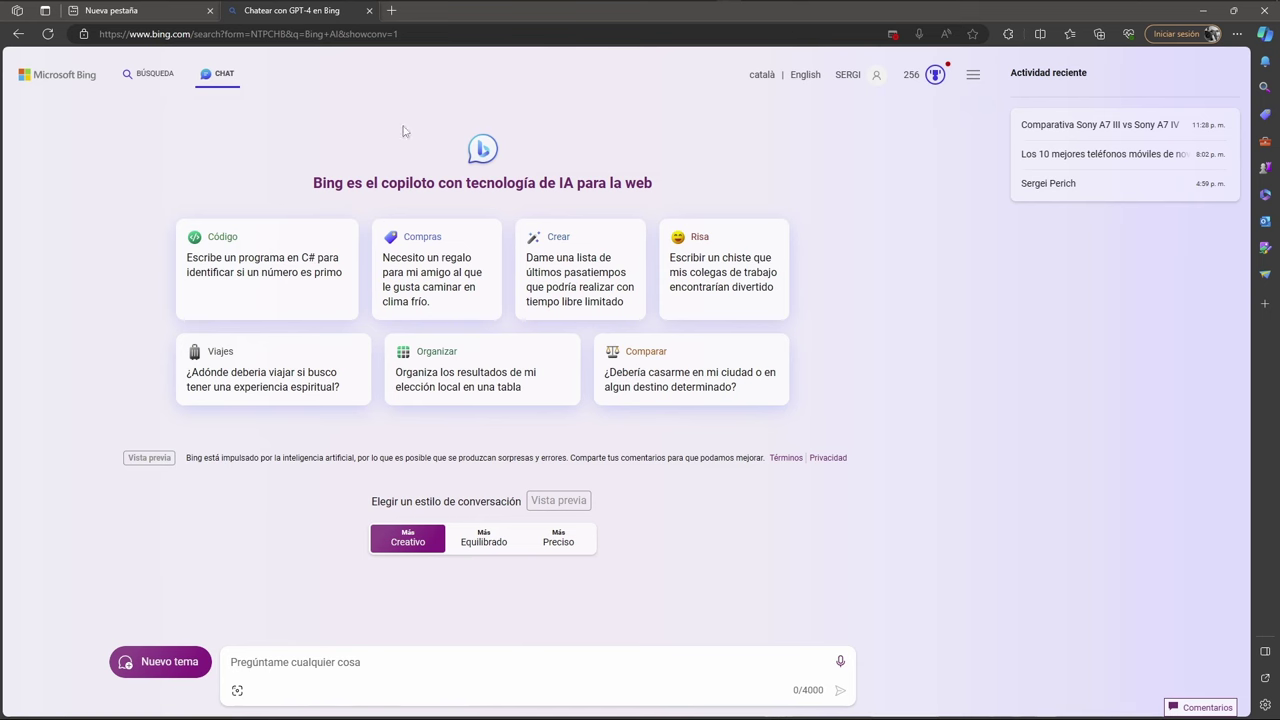
pyautogui.click(392, 11)
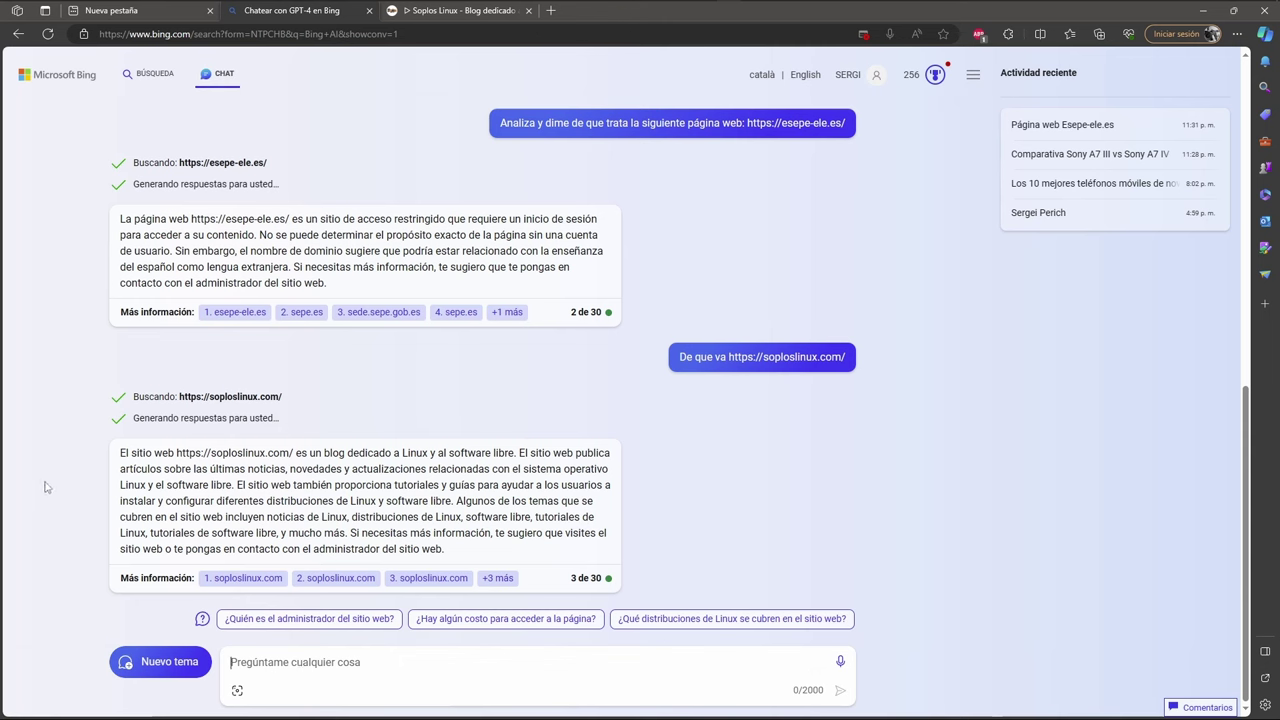
# Step: Place the cursor in the message box below the soploslinux.com summary
pyautogui.click(300, 662)
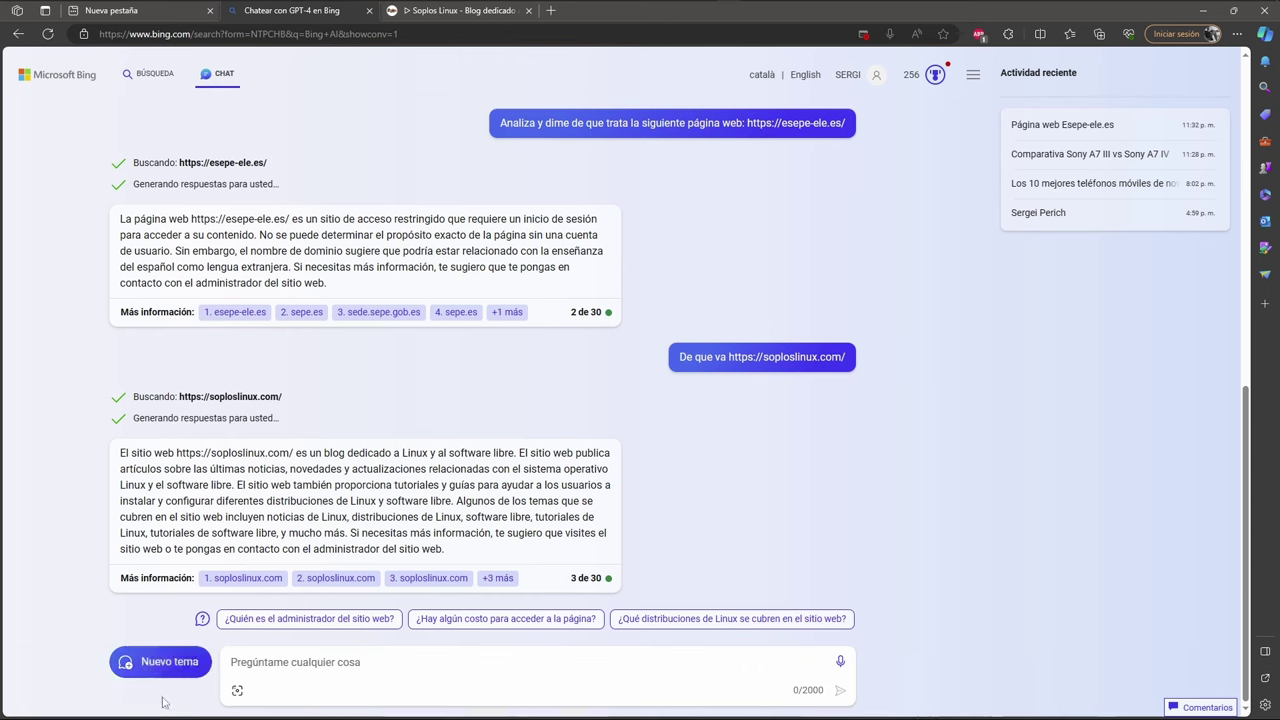
# Step: Upload the _DSC0433-Editar photo and ask 'Analiza esta imagen y dime de que trata'
pyautogui.click(237, 690)
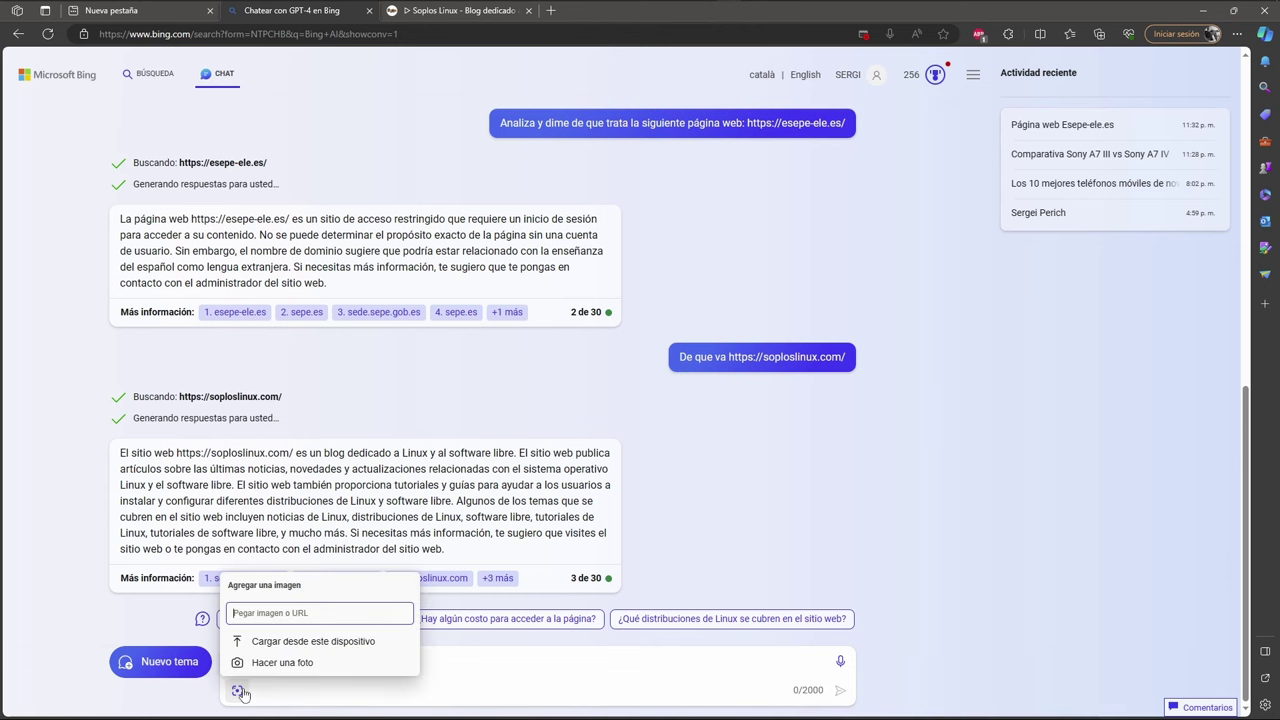
pyautogui.click(275, 642)
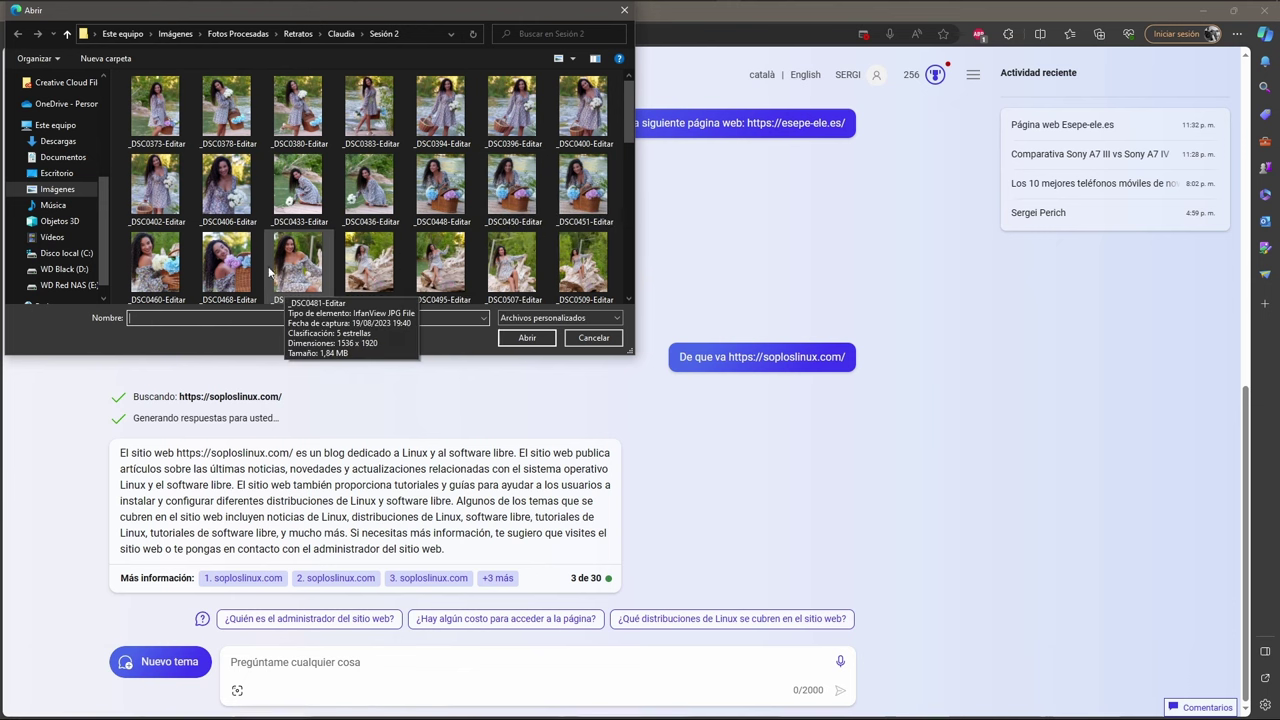
pyautogui.doubleClick(313, 192)
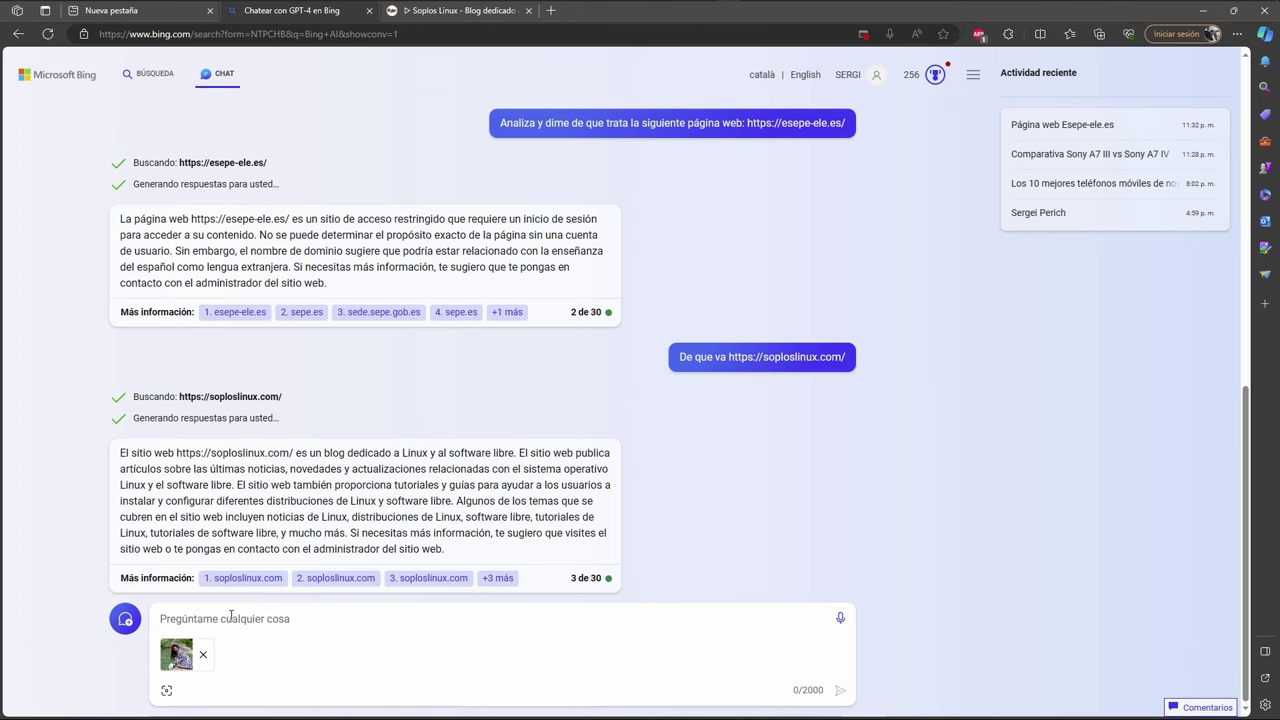
pyautogui.write('Analiza esta imagen y dime de que trata')
pyautogui.press('Return')
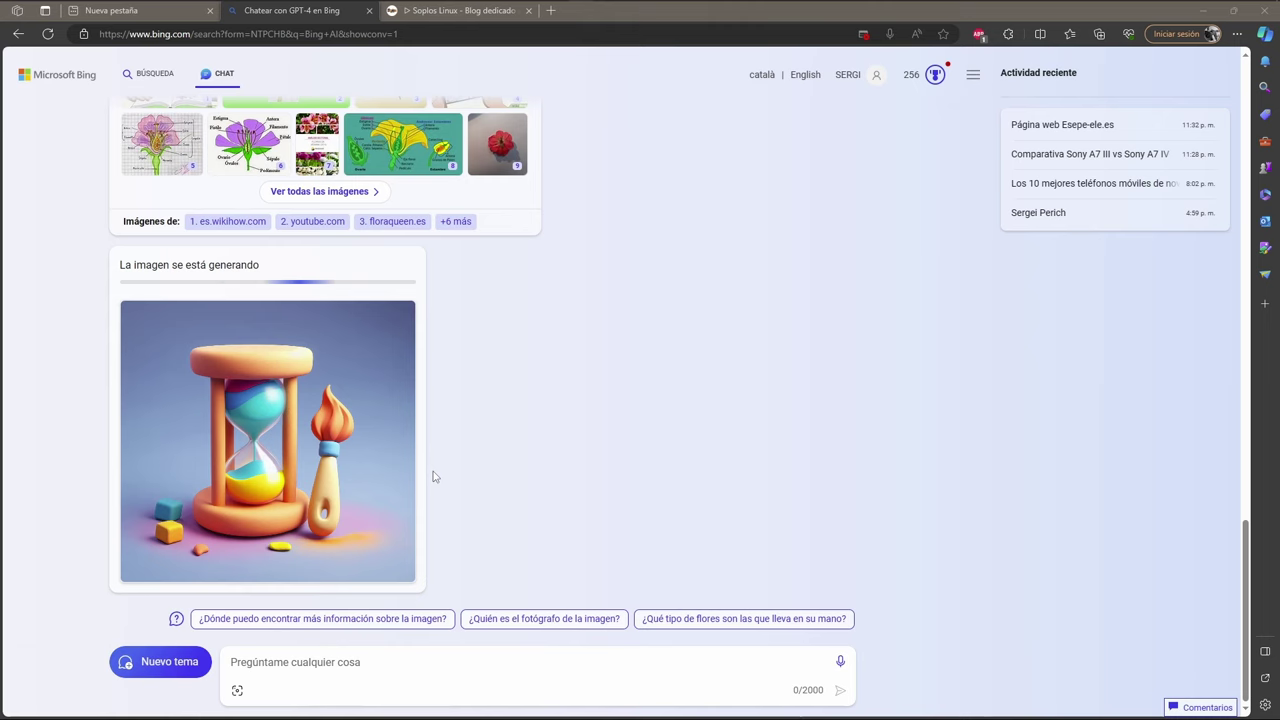
pyautogui.scroll(4, 460, 469)
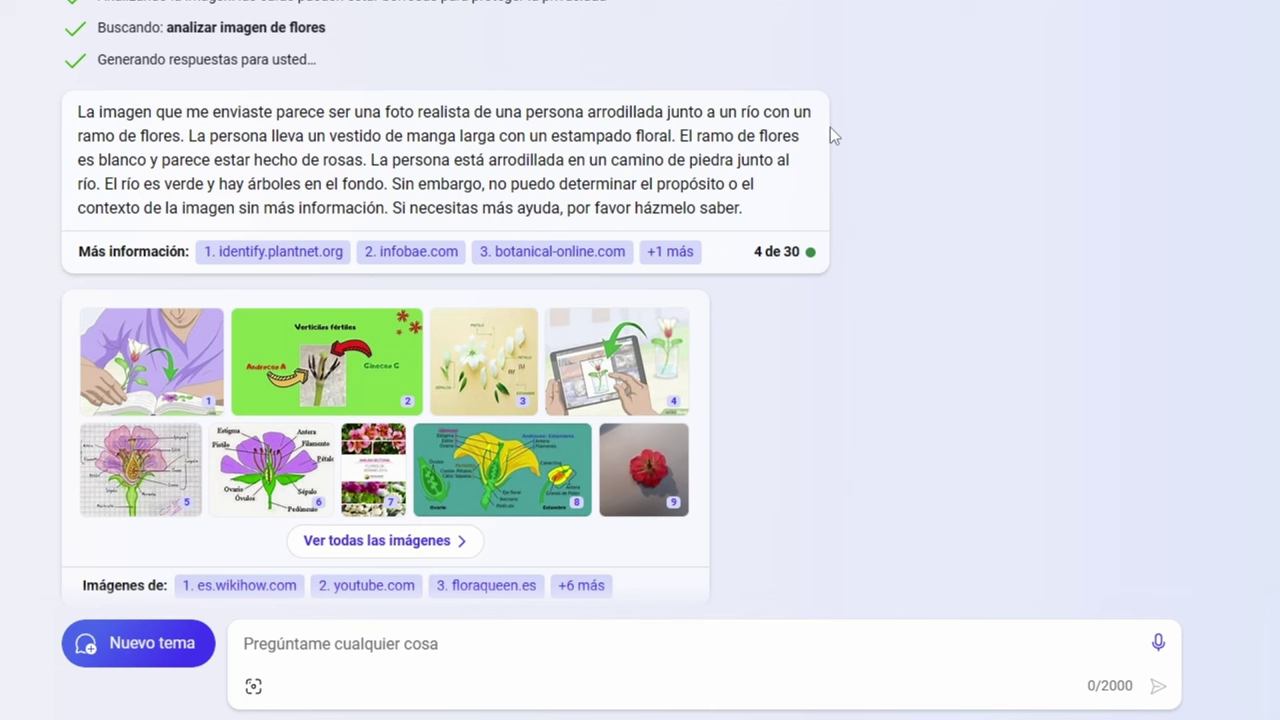
pyautogui.moveTo(810, 135)
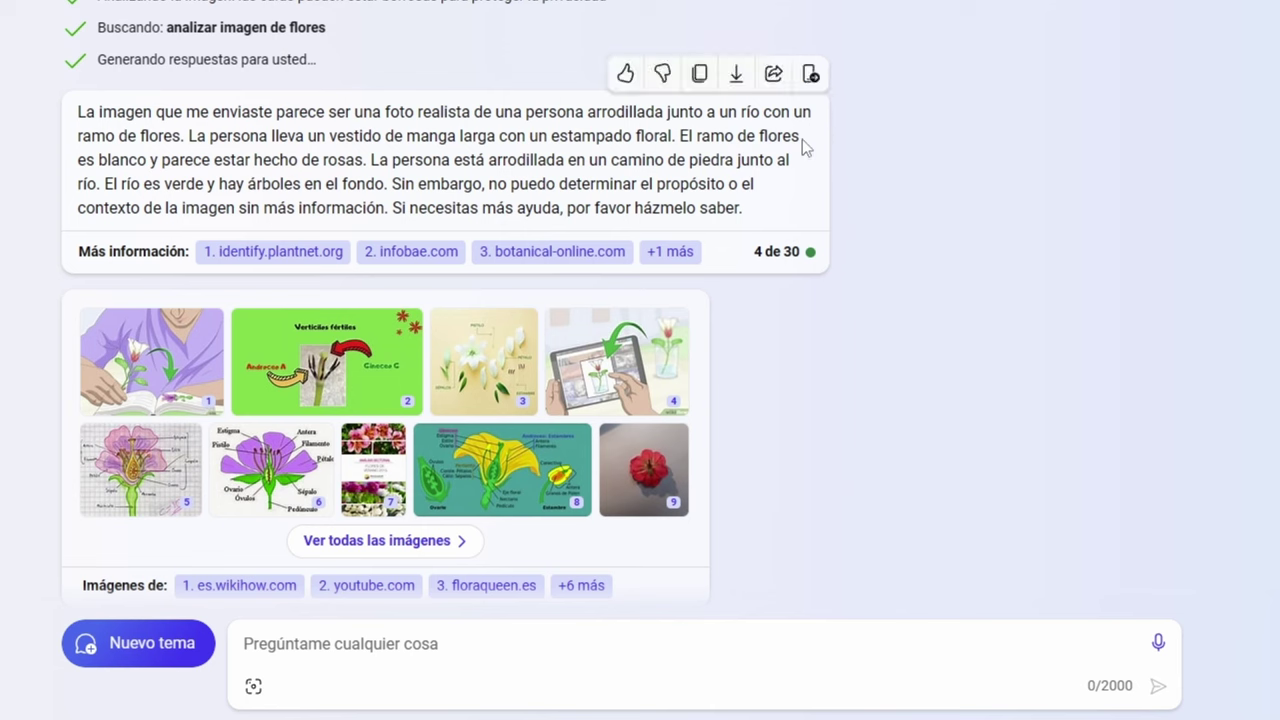
pyautogui.scroll(-5, 775, 180)
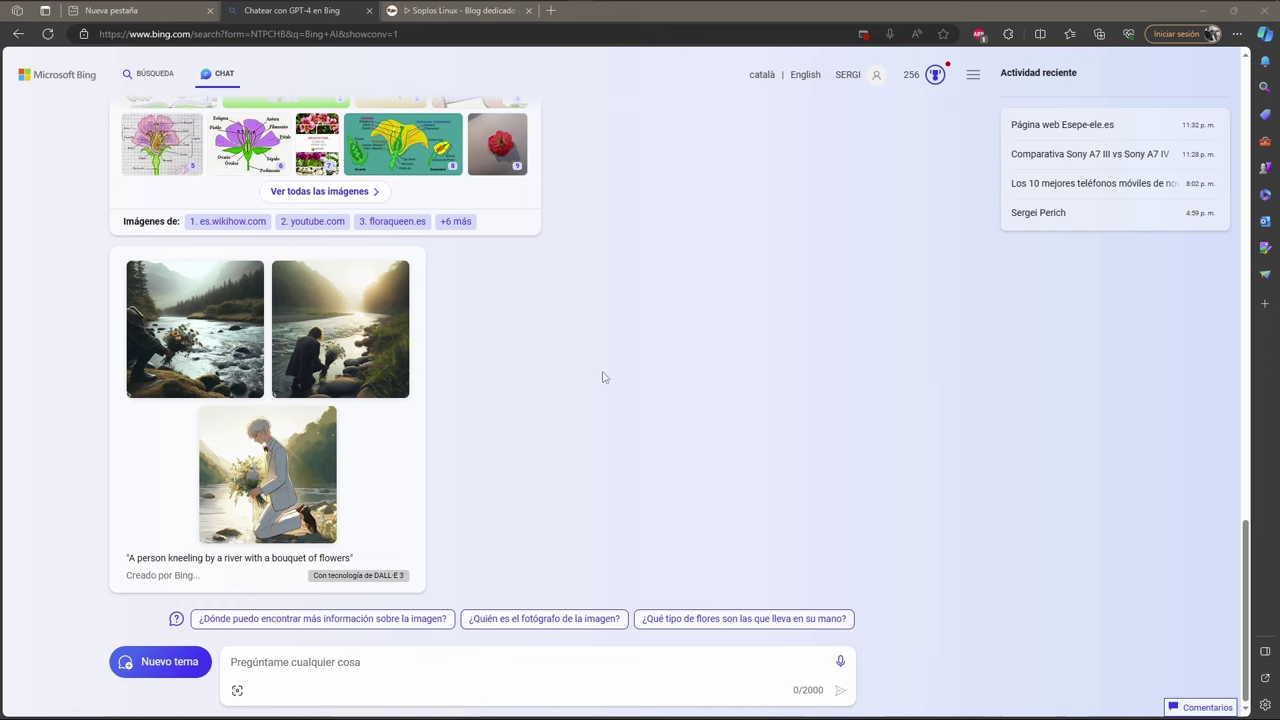
pyautogui.click(253, 673)
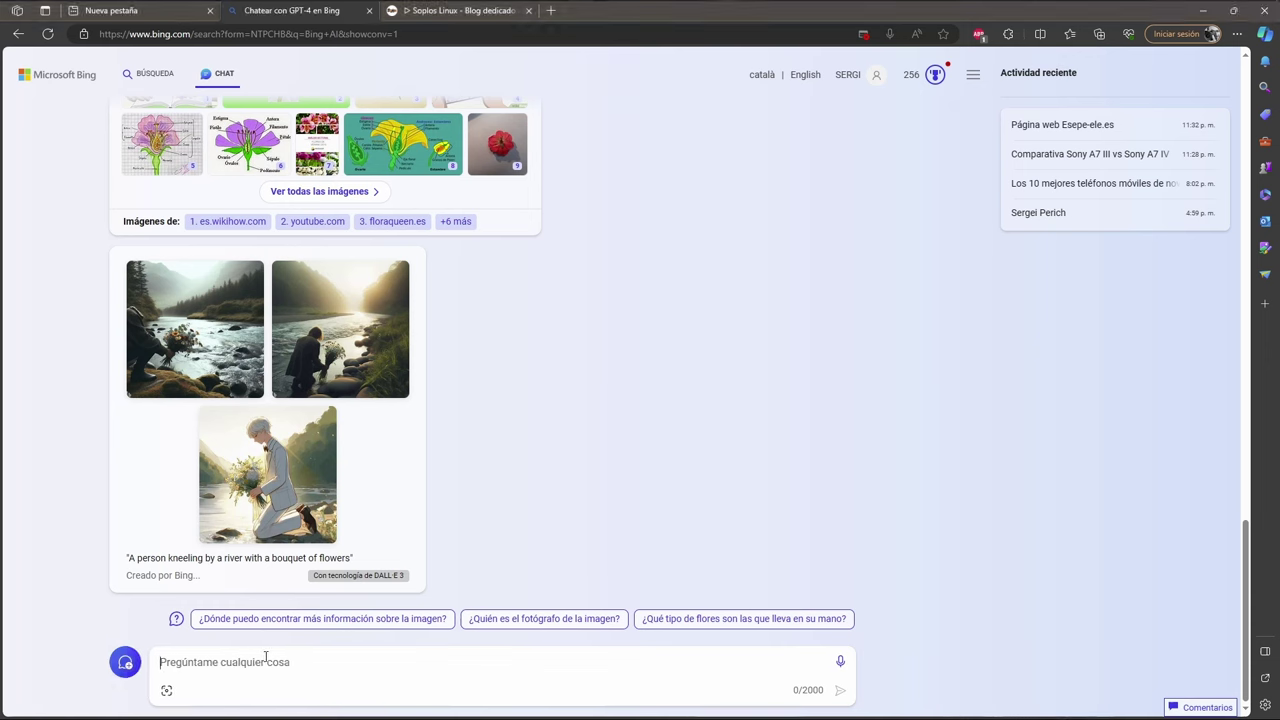
# Step: Ask for useful social-media hashtags for the sent image, accepting the suggested ending
pyautogui.write('de la i')
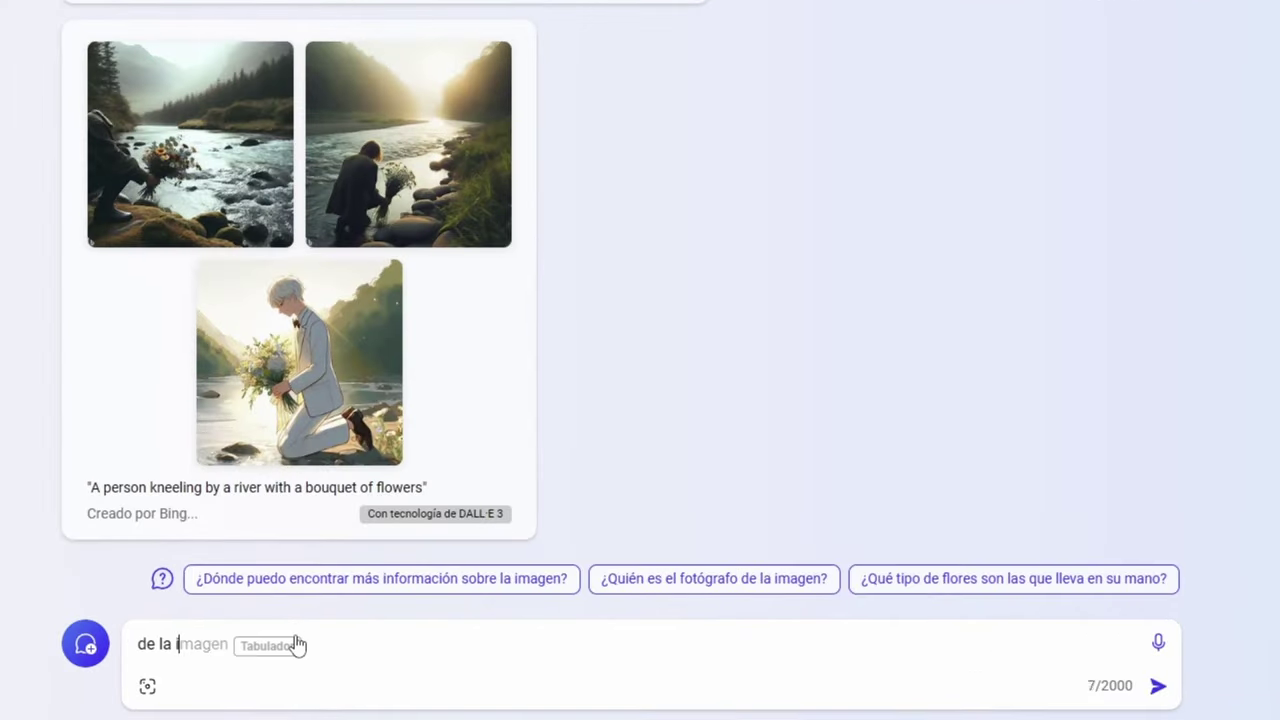
pyautogui.write('magen que te he enviado creame hashtags utiles para las redes social')
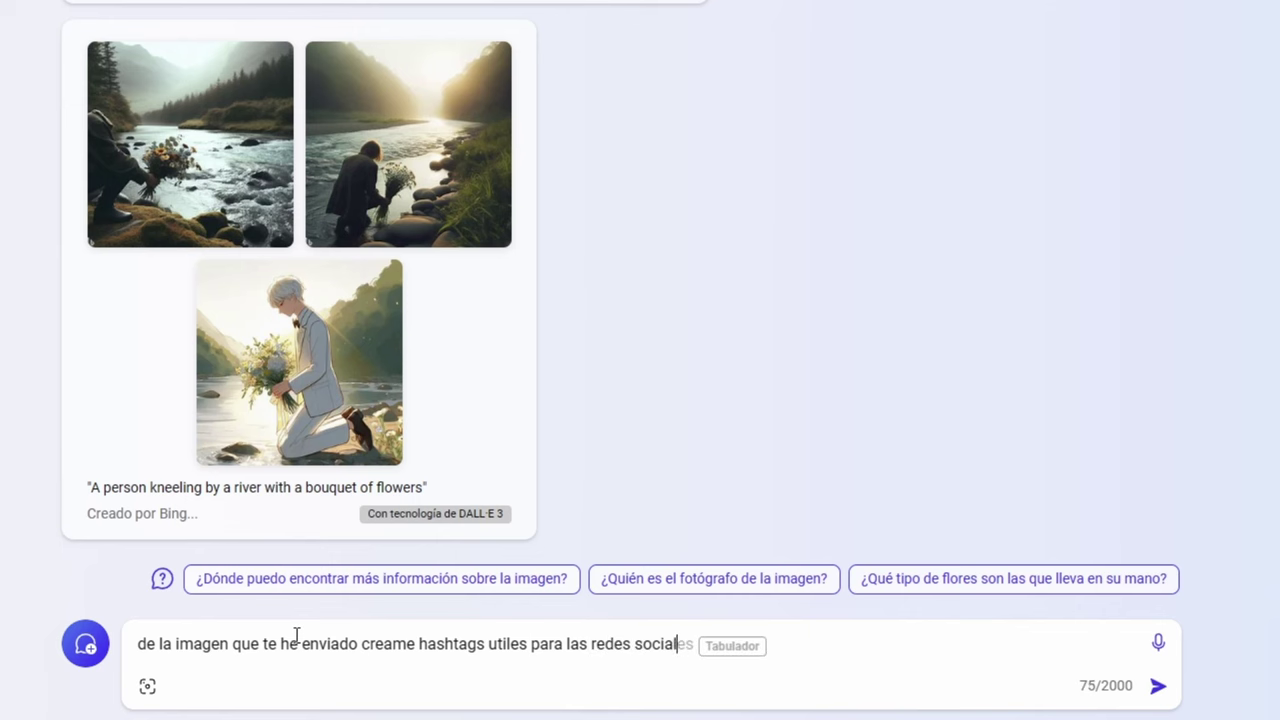
pyautogui.press('Tab')
pyautogui.press('Return')
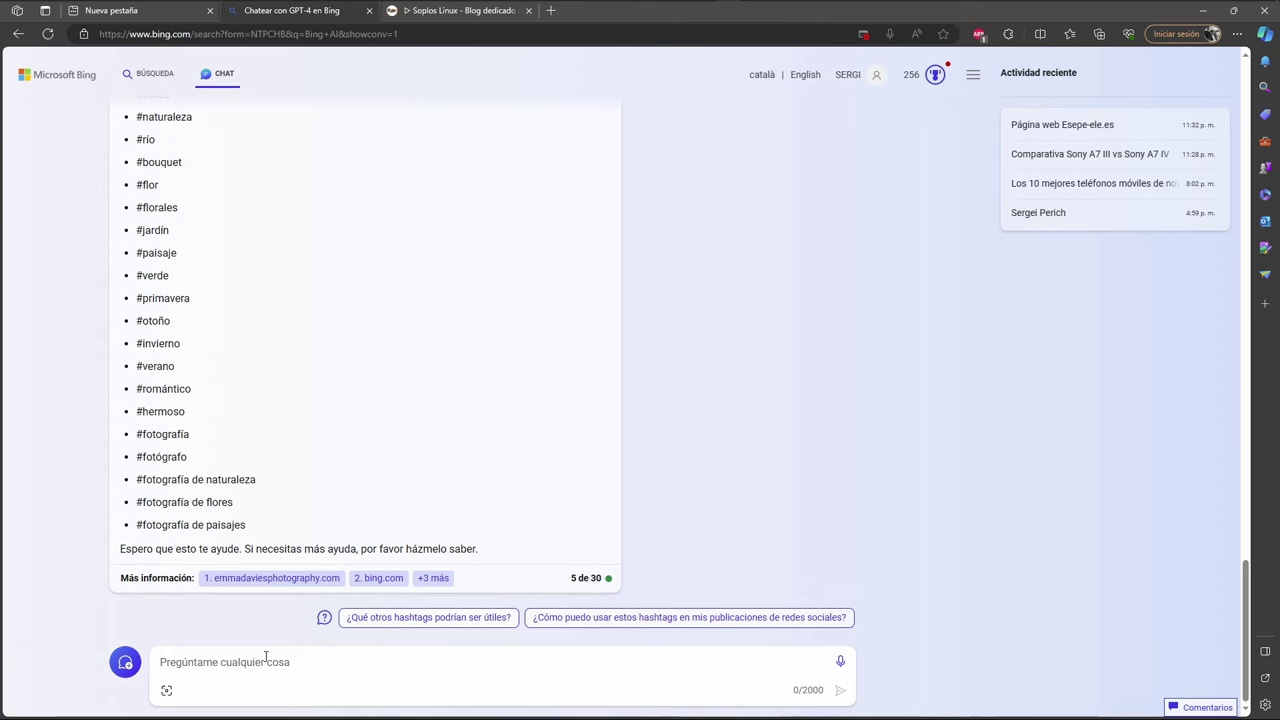
# Step: Ask 'Qué titulo le pondrías a esa imágen?' to get title ideas for the photo
pyautogui.write('Qué titulo')
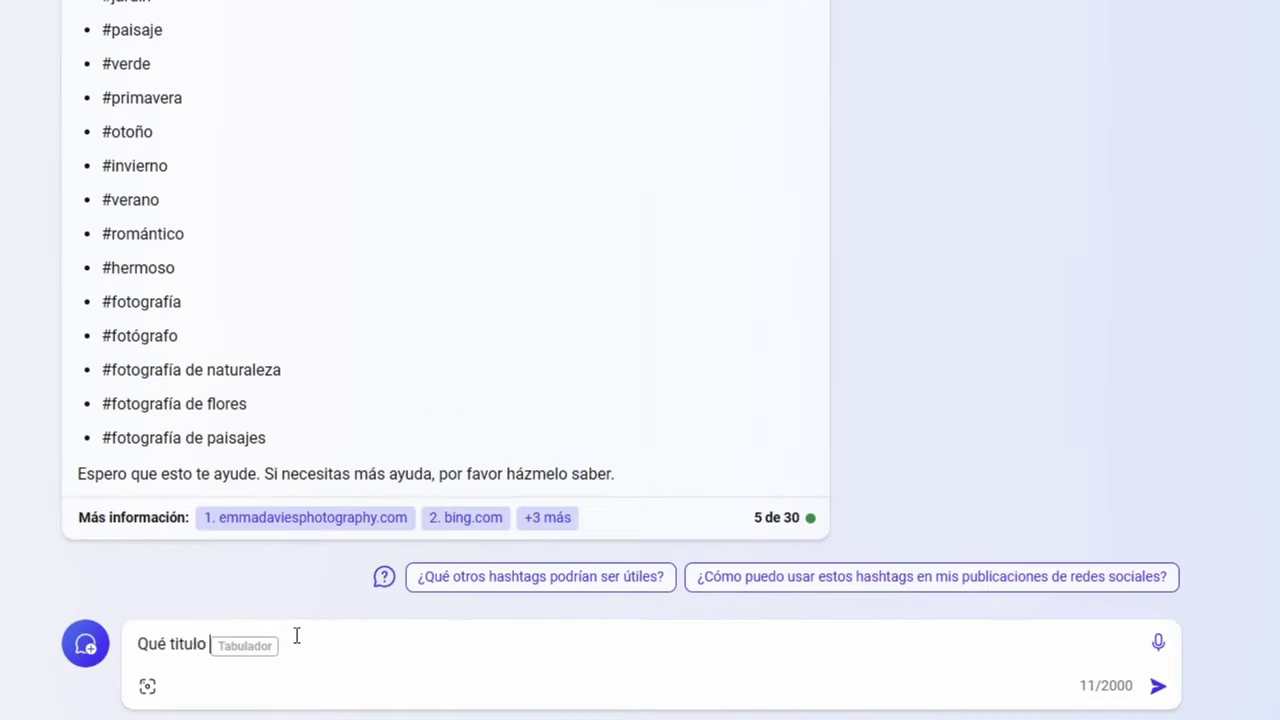
pyautogui.press('BackSpace')
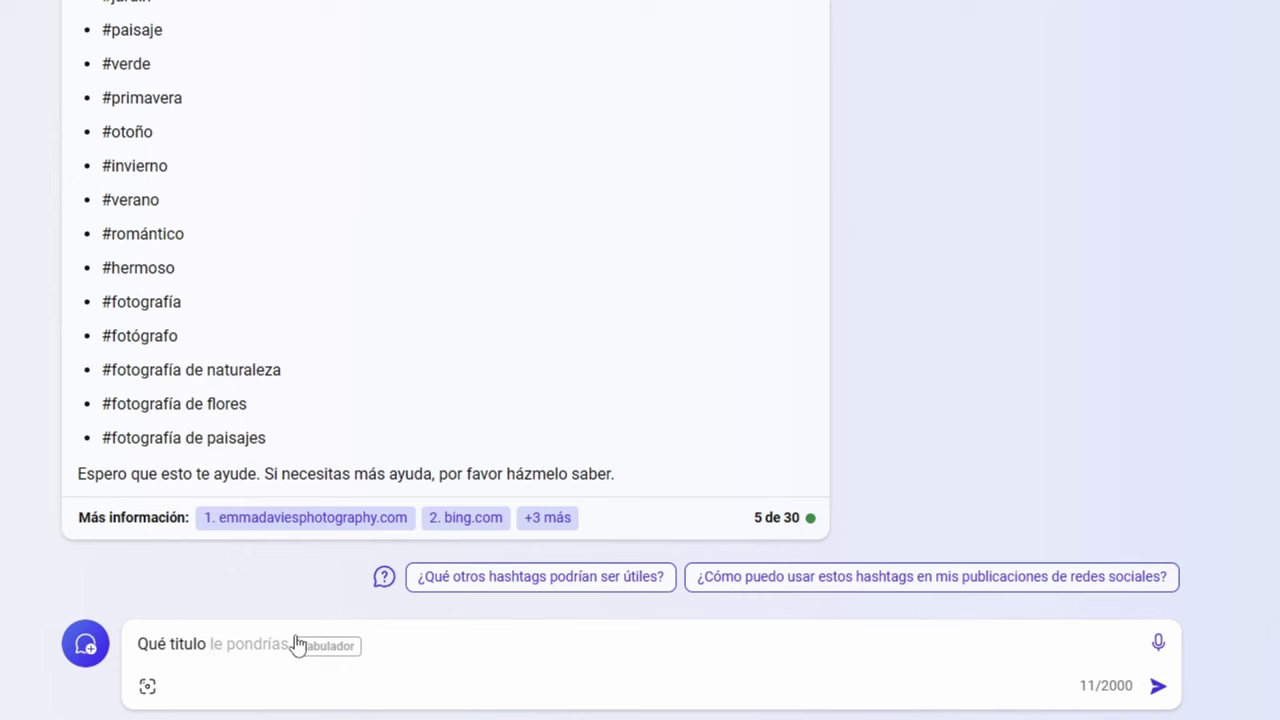
pyautogui.press('Tab')
pyautogui.write('esa im')
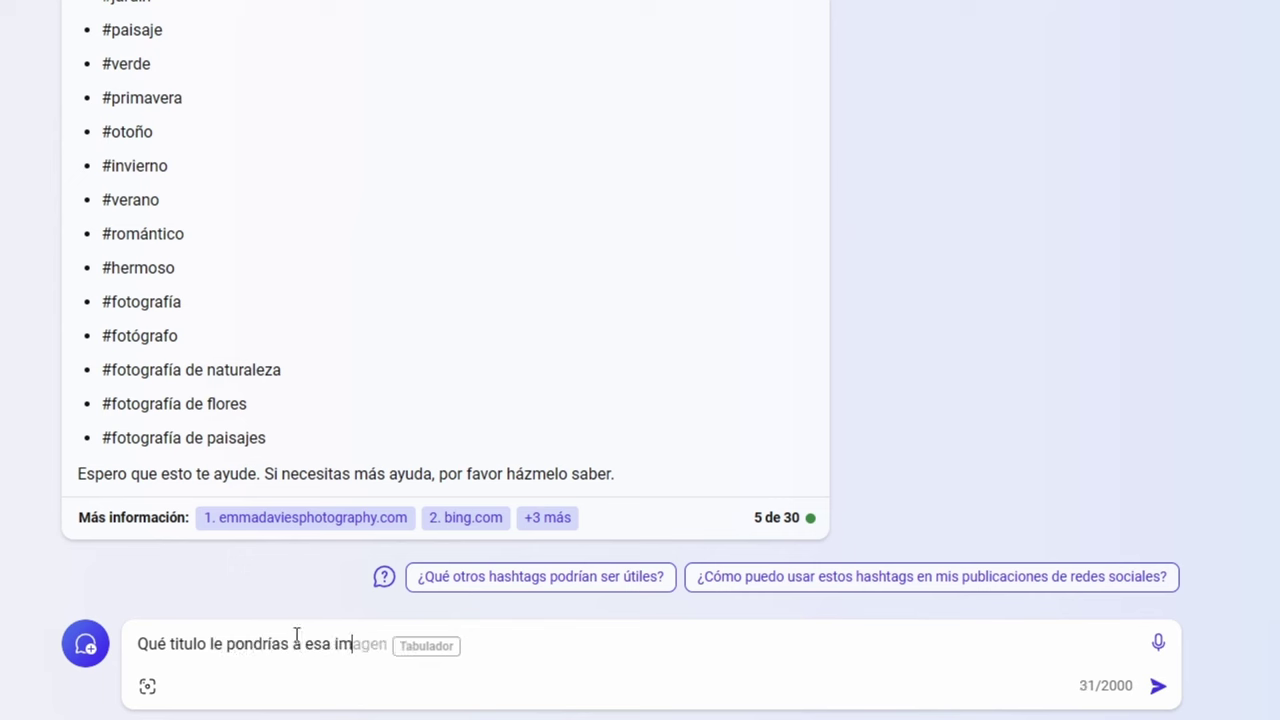
pyautogui.write('ágen?')
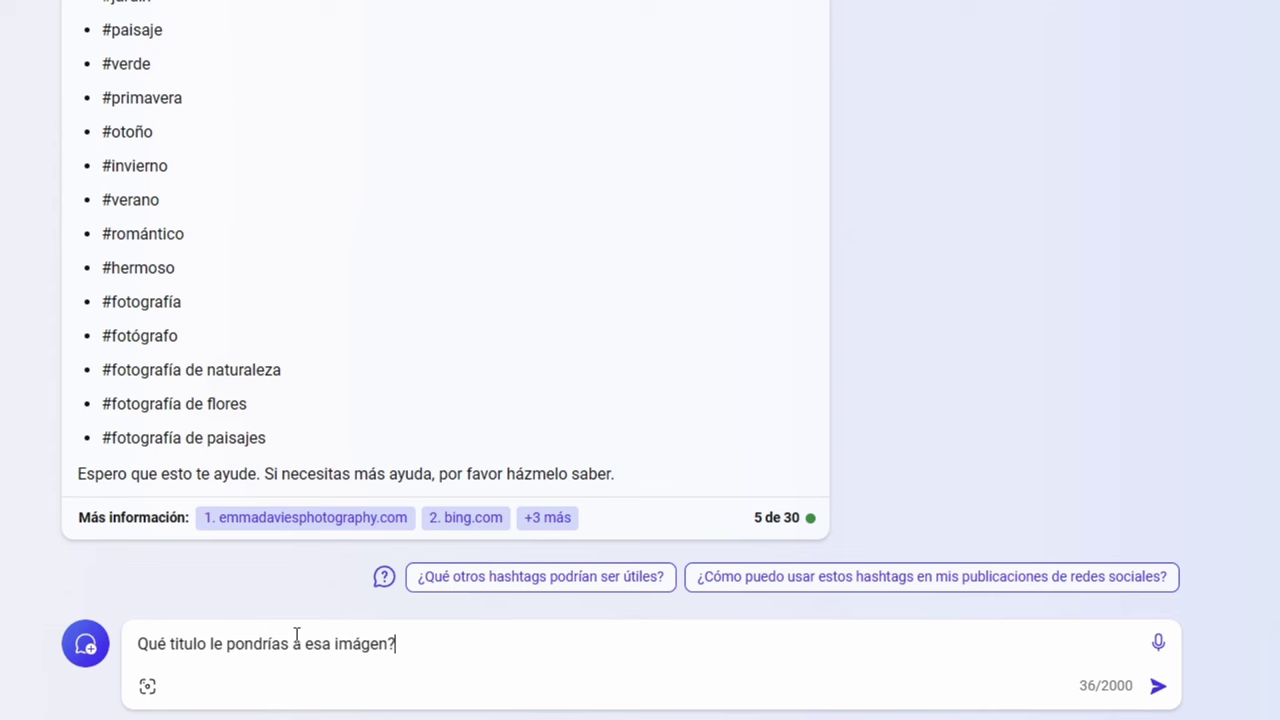
pyautogui.press('Return')
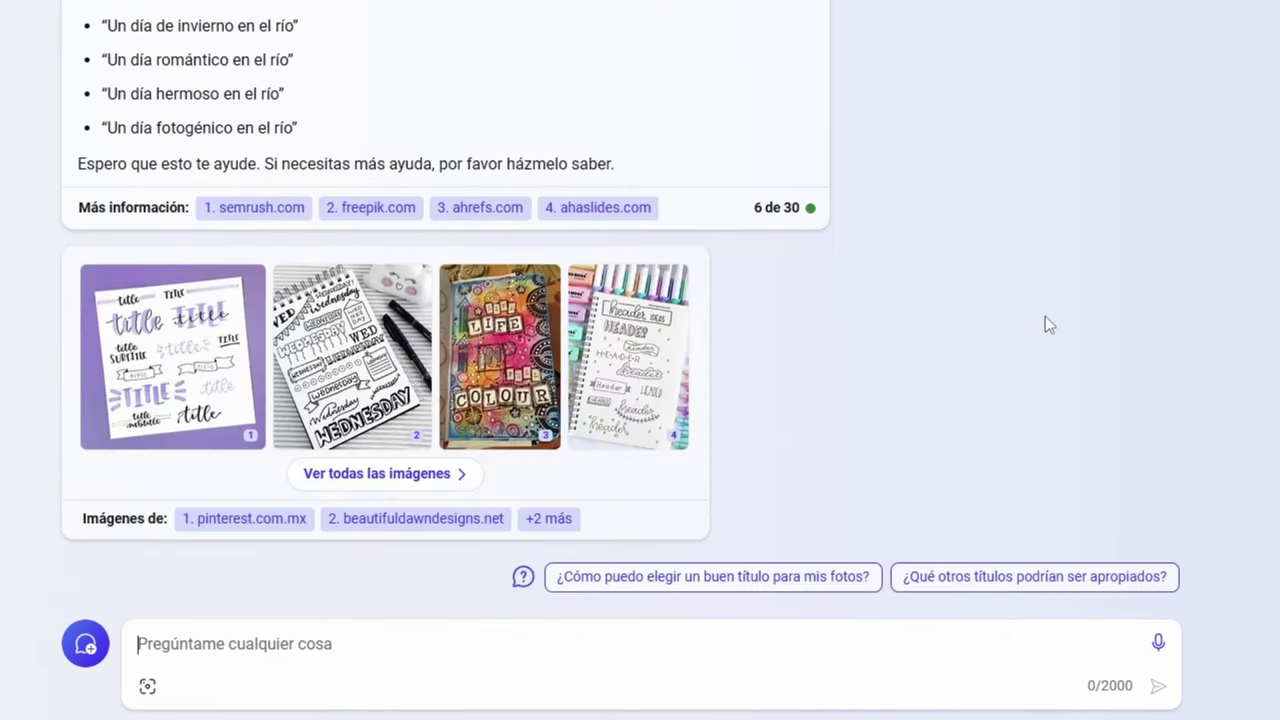
# Step: Review the whole conversation, then clear it with 'Nuevo tema'
pyautogui.scroll(5, 1046, 320)
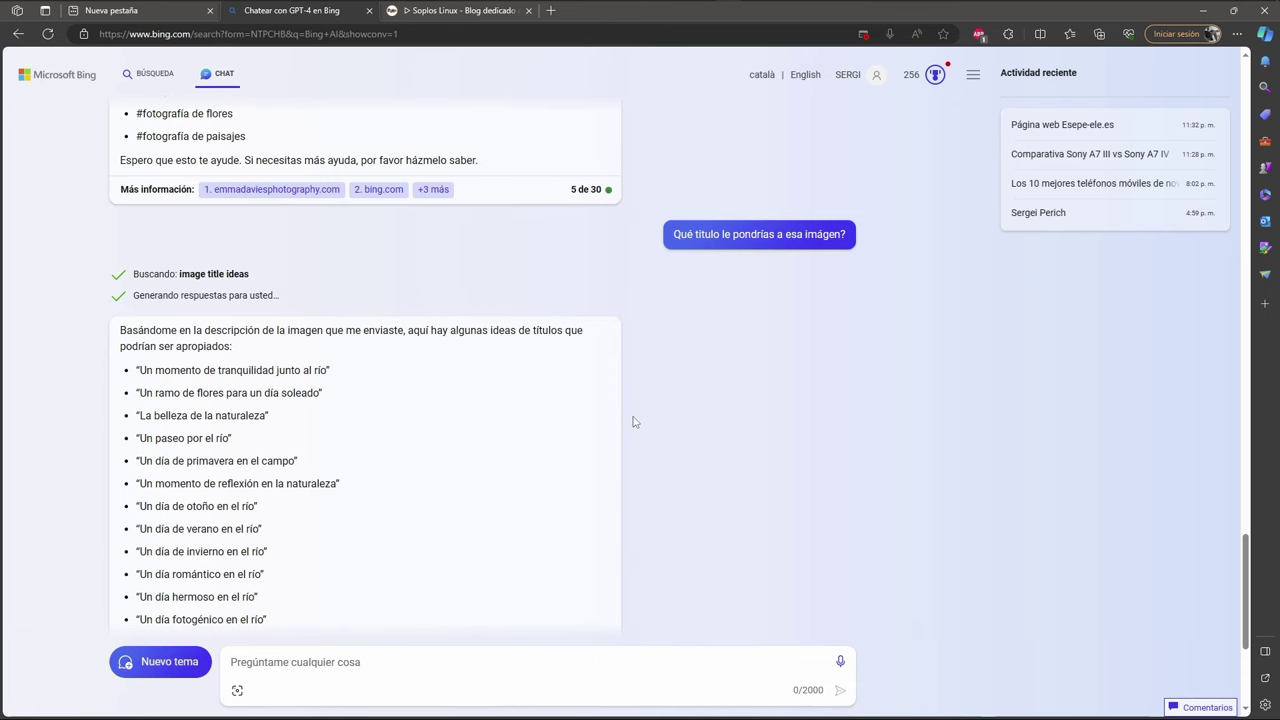
pyautogui.moveTo(619, 428)
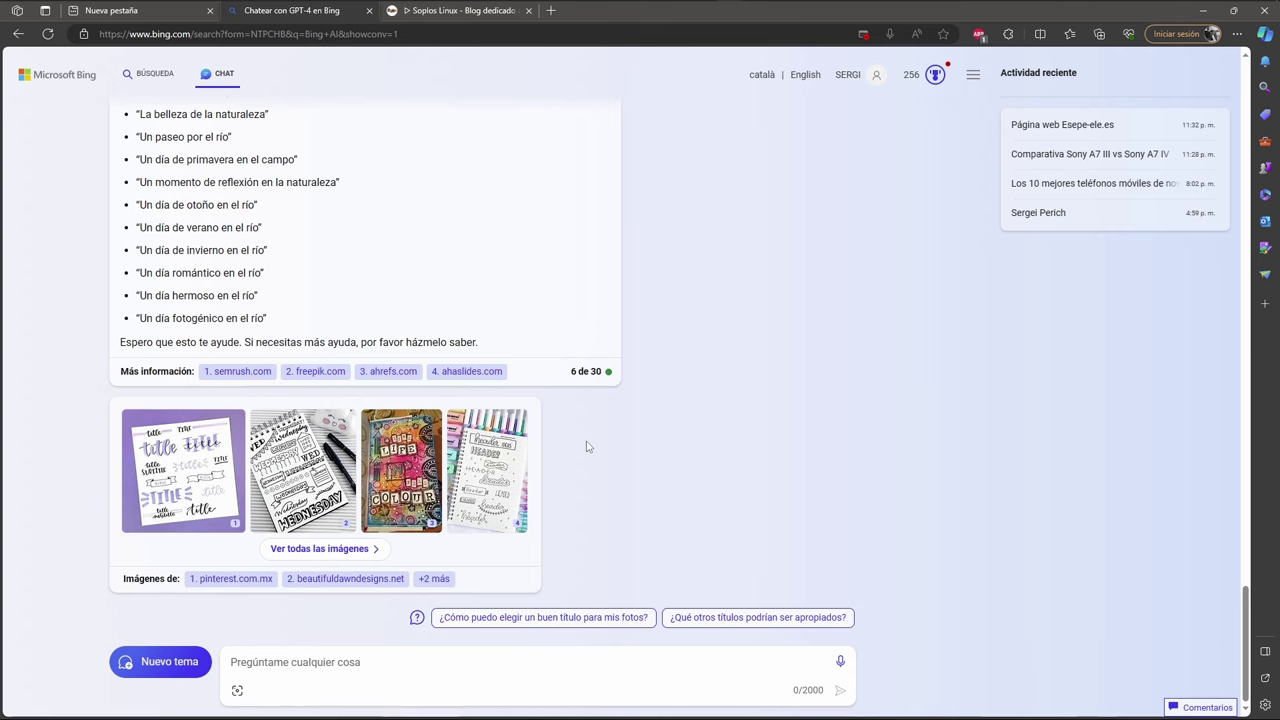
pyautogui.scroll(5, 760, 331)
pyautogui.scroll(5, 760, 332)
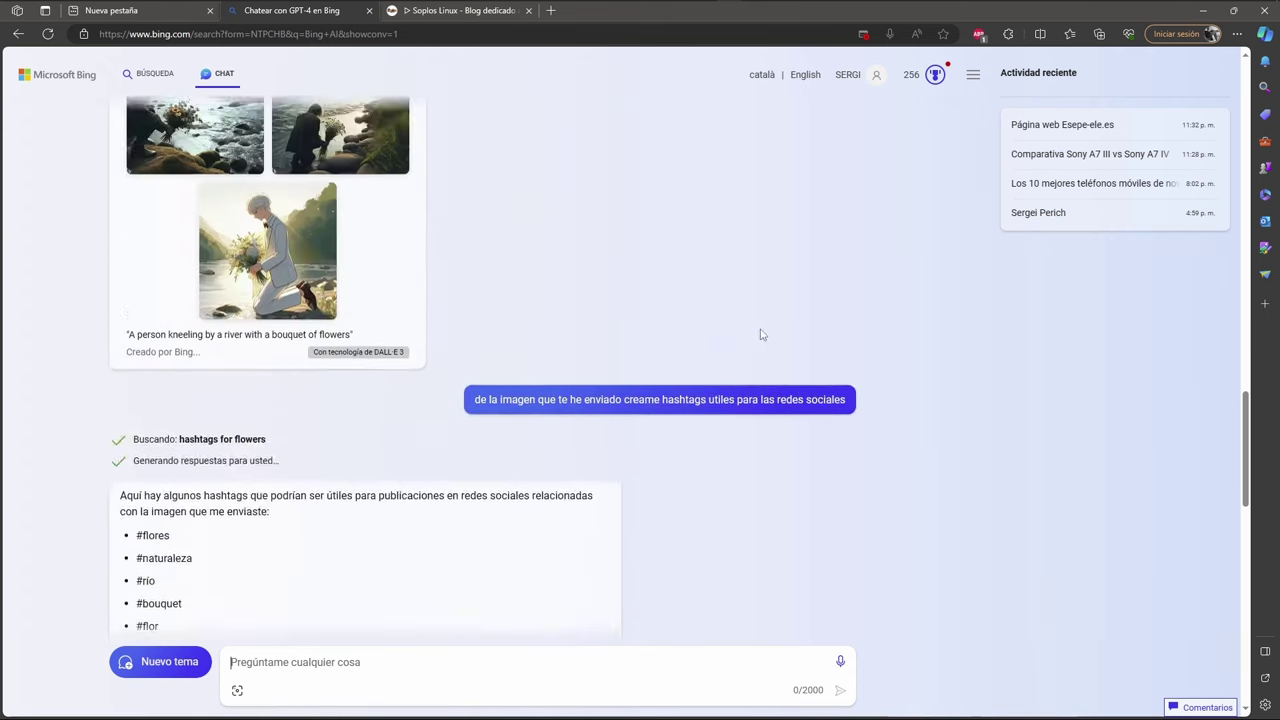
pyautogui.scroll(5, 755, 320)
pyautogui.scroll(3, 740, 287)
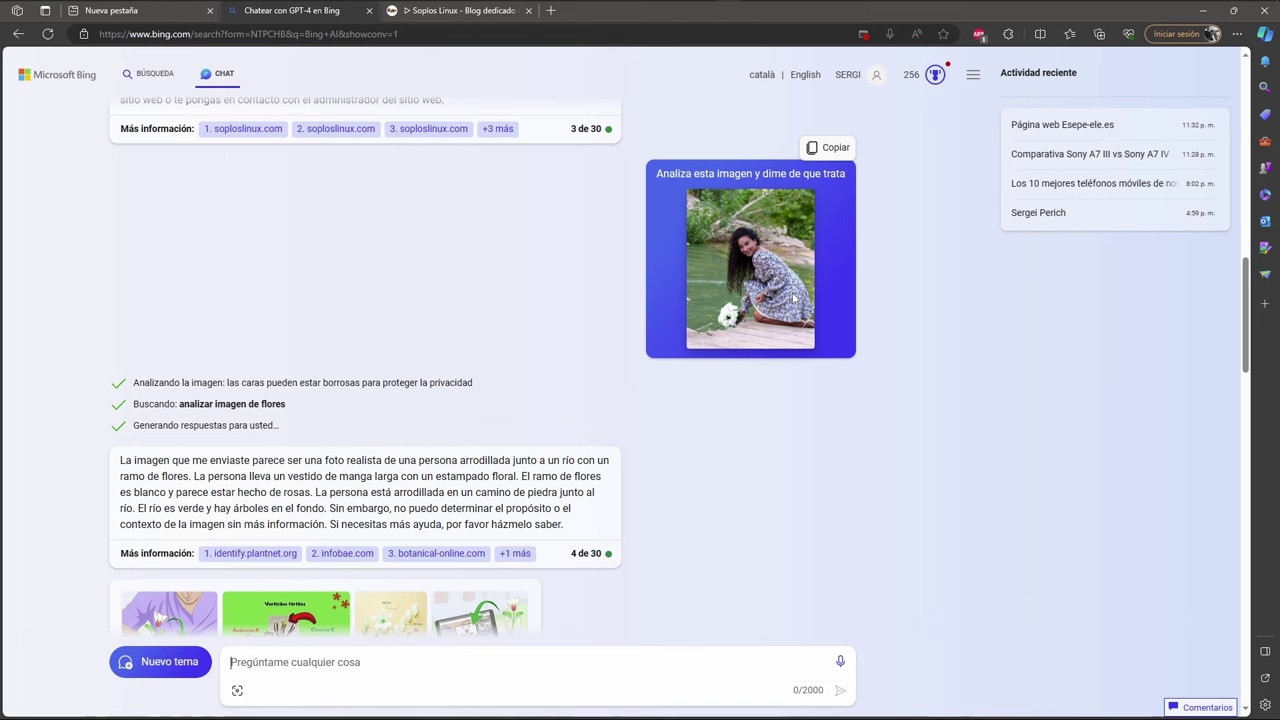
pyautogui.scroll(-5, 800, 418)
pyautogui.scroll(-5, 790, 425)
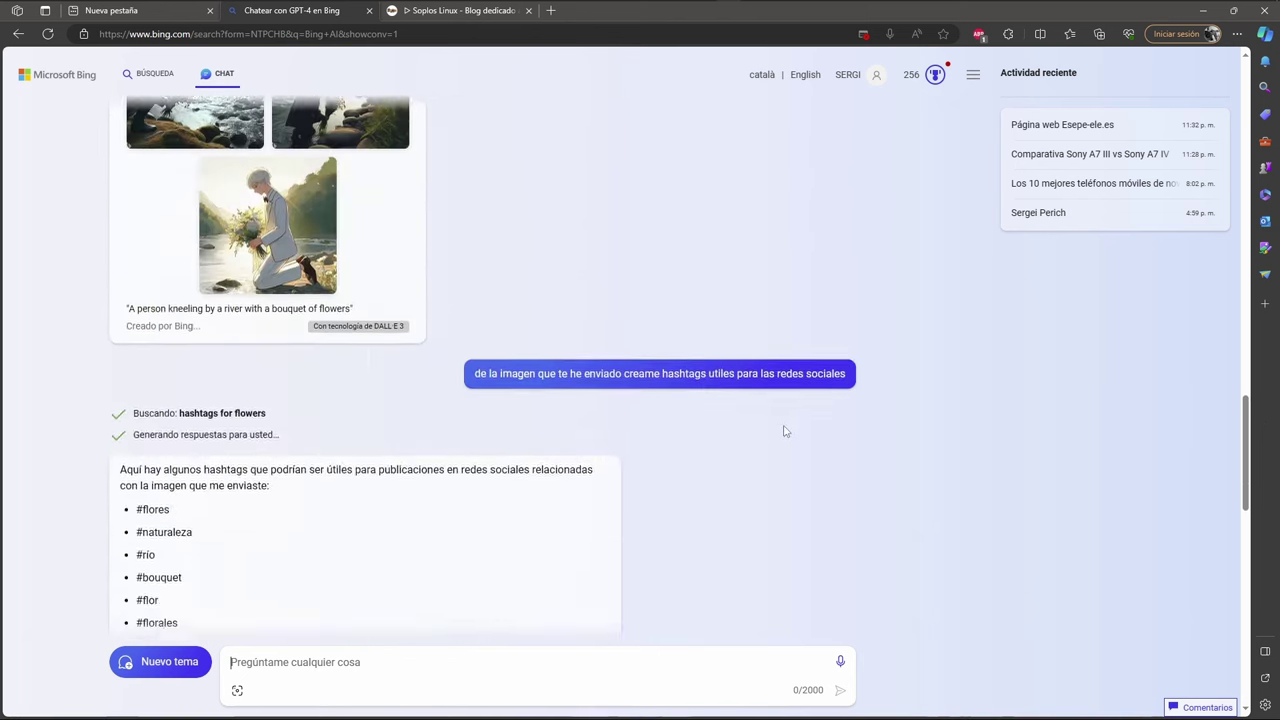
pyautogui.scroll(-5, 785, 428)
pyautogui.scroll(-2, 785, 428)
pyautogui.scroll(-2, 785, 428)
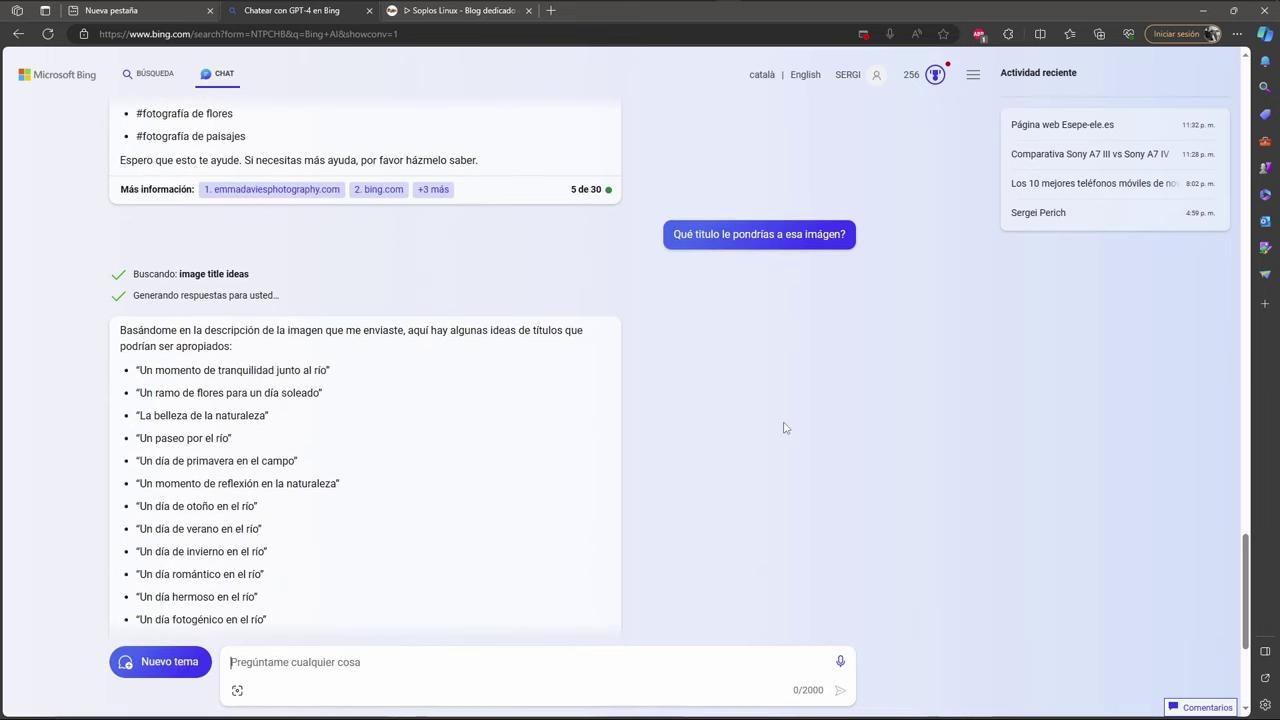
pyautogui.scroll(-3, 785, 428)
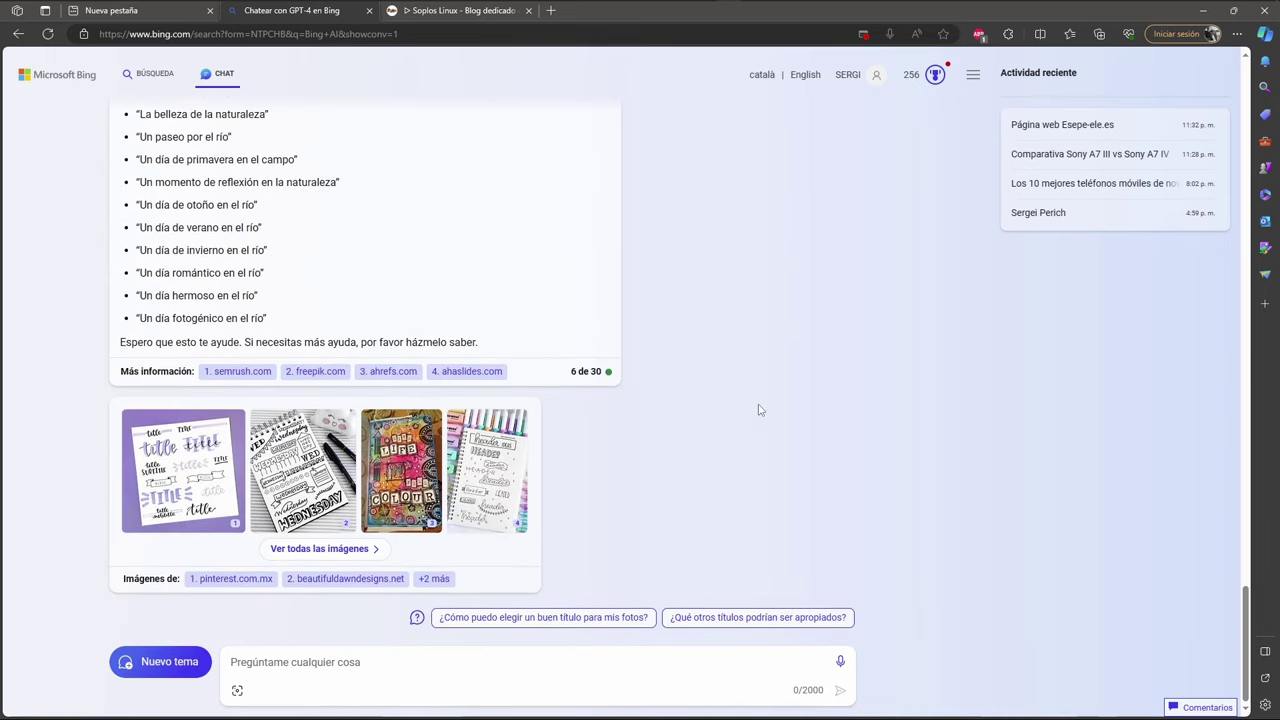
pyautogui.click(160, 662)
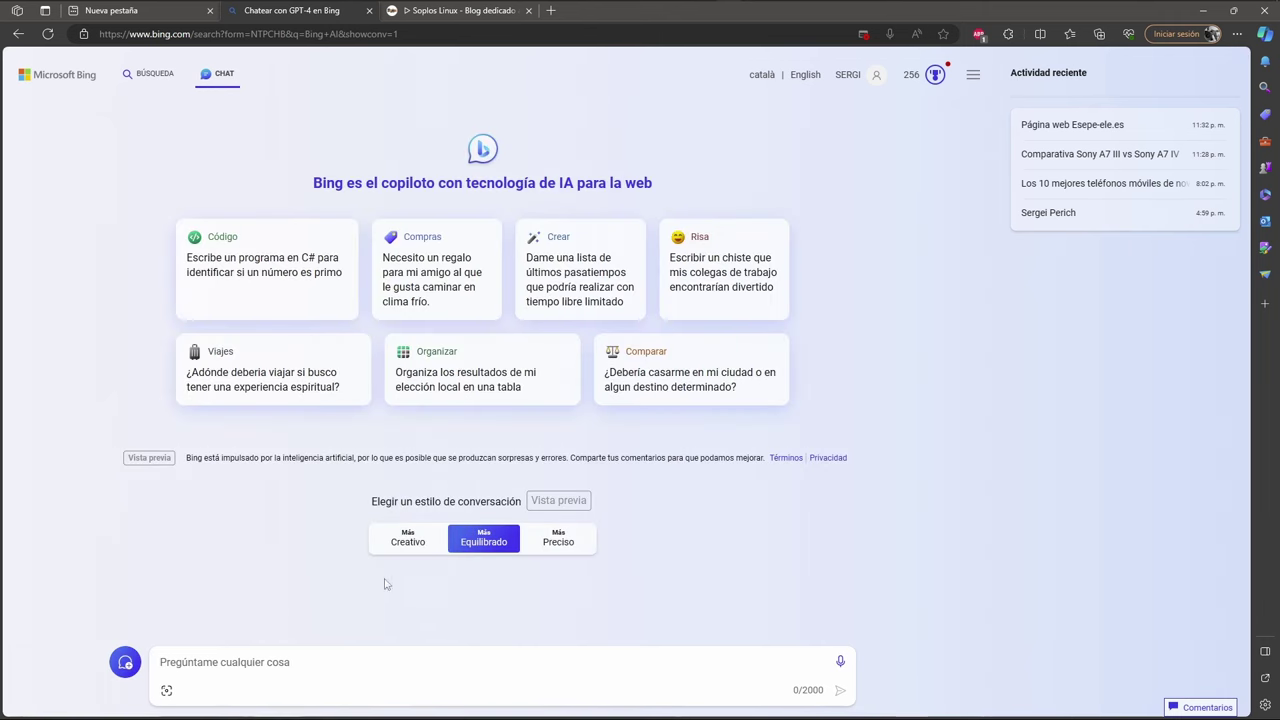
# Step: Switch the new chat to the Más Creativo style, with its 4000-character limit
pyautogui.click(399, 550)
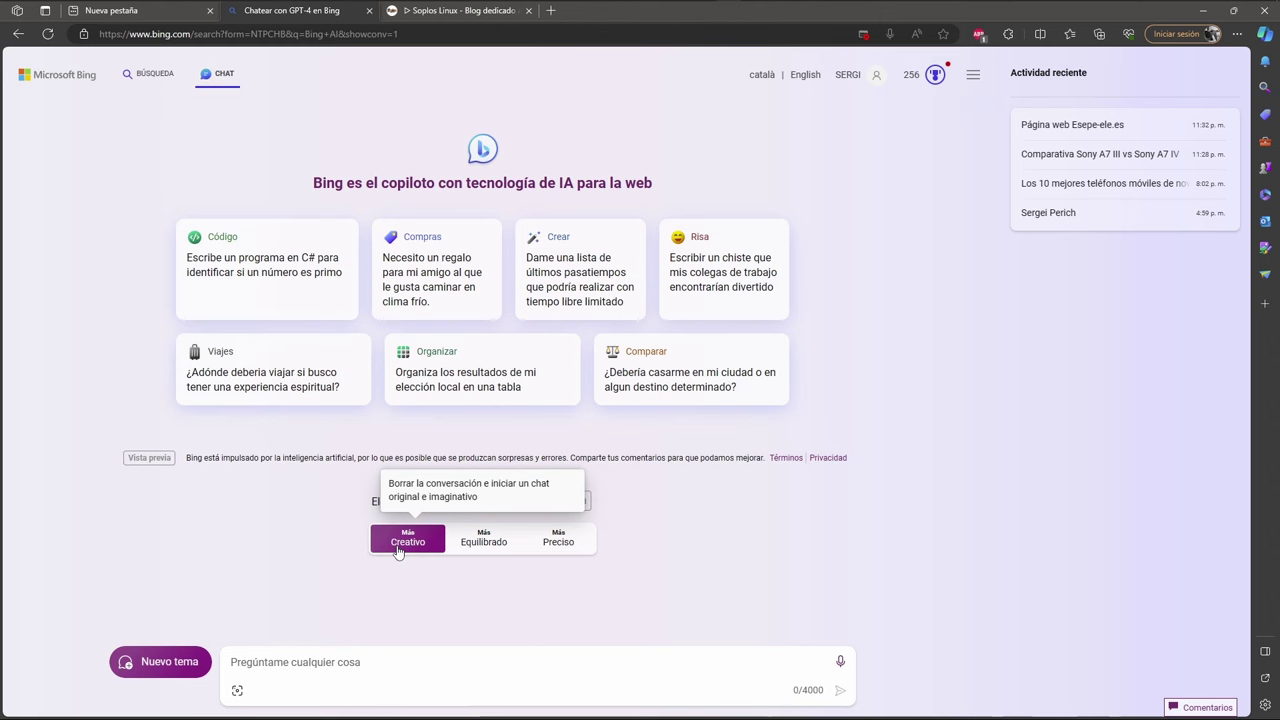
pyautogui.moveTo(1188, 188)
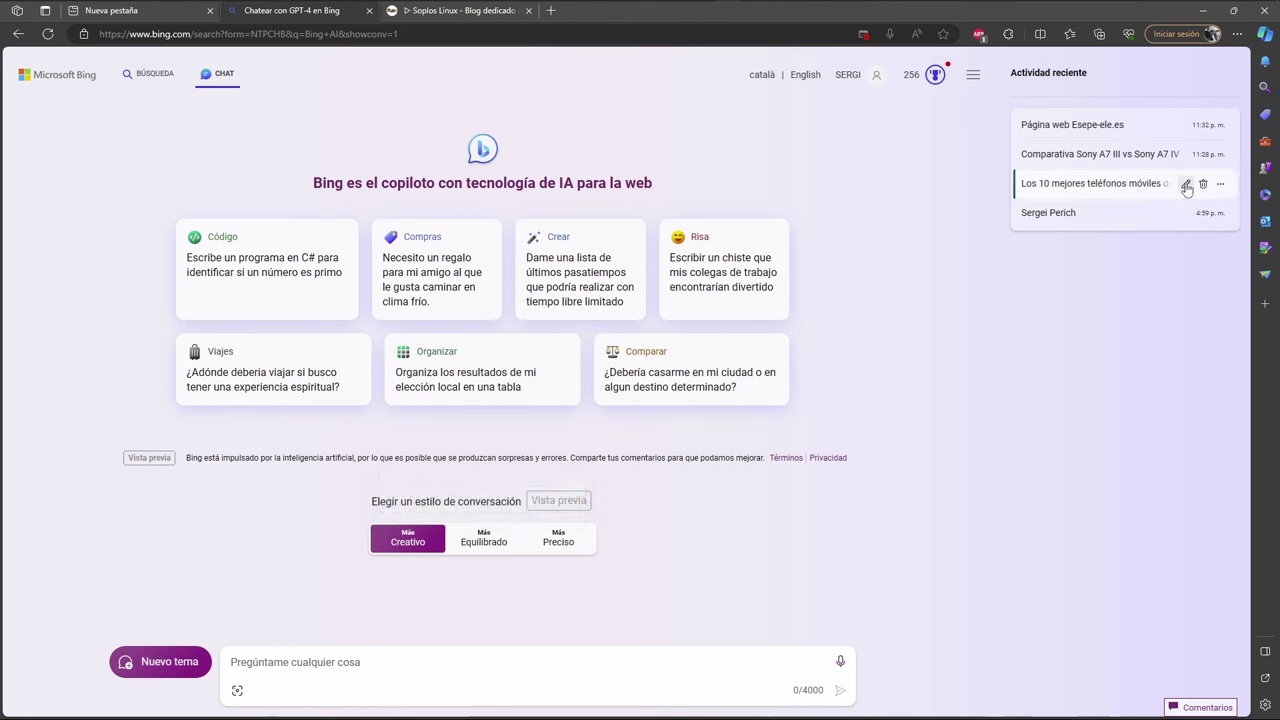